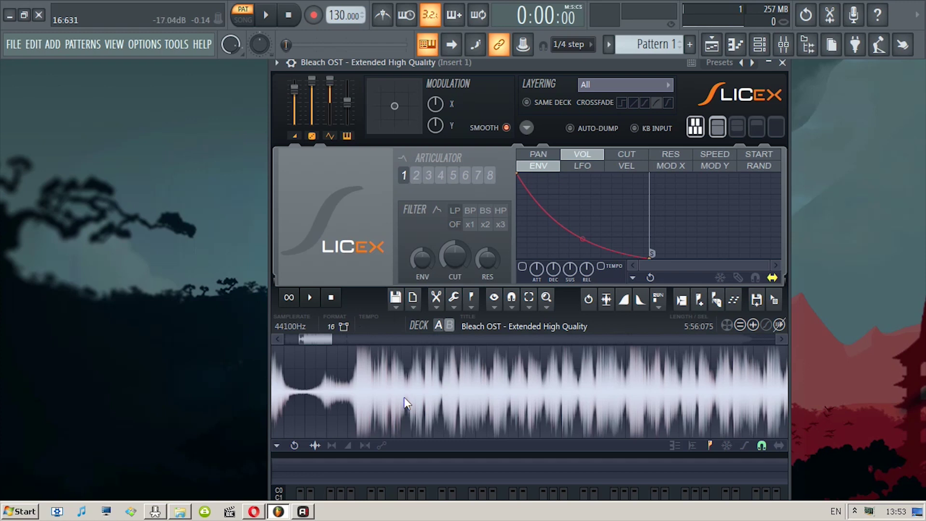
Audition the sample from about 48 s, just after the second short break in the waveform
{"action": "scroll", "coordinate": [511, 404], "scroll_direction": "down", "scroll_amount": 3}
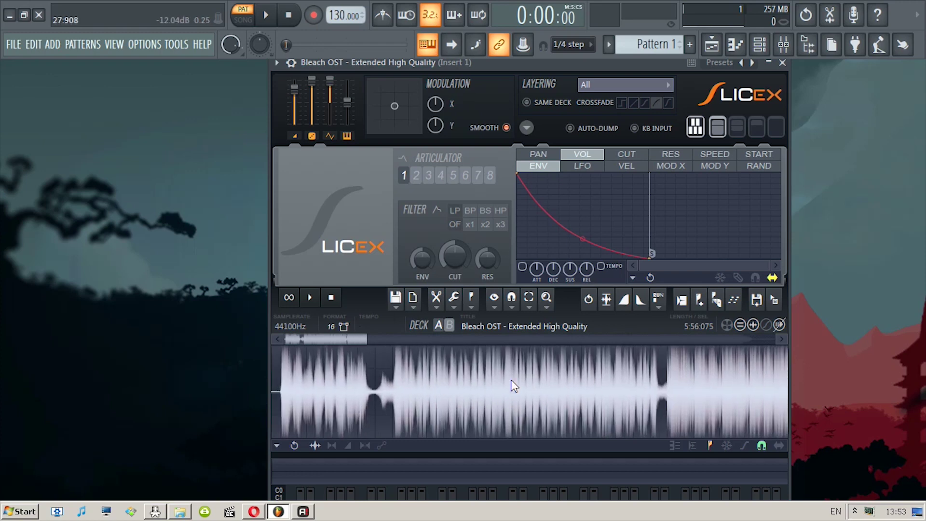
{"action": "left_click", "coordinate": [511, 385]}
{"action": "left_click", "coordinate": [314, 300]}
{"action": "scroll", "coordinate": [530, 404], "scroll_direction": "down", "scroll_amount": 2}
{"action": "left_click", "coordinate": [565, 383]}
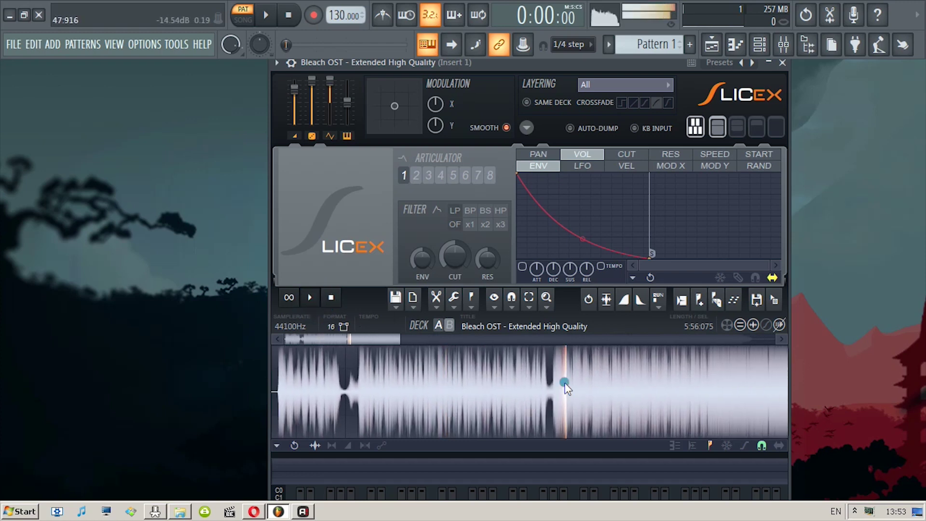
{"action": "scroll", "coordinate": [572, 388], "scroll_direction": "down", "scroll_amount": 2}
{"action": "scroll", "coordinate": [497, 388], "scroll_direction": "up", "scroll_amount": 2}
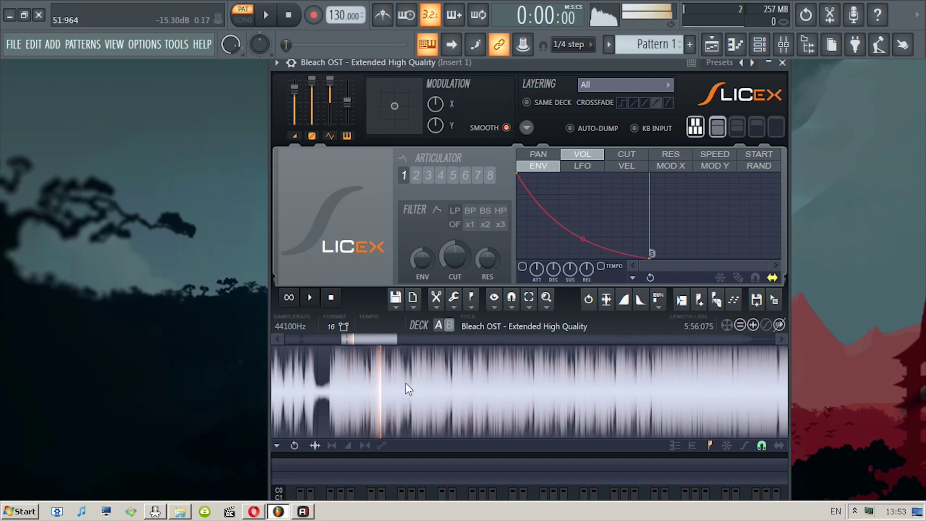
{"action": "left_click", "coordinate": [334, 301]}
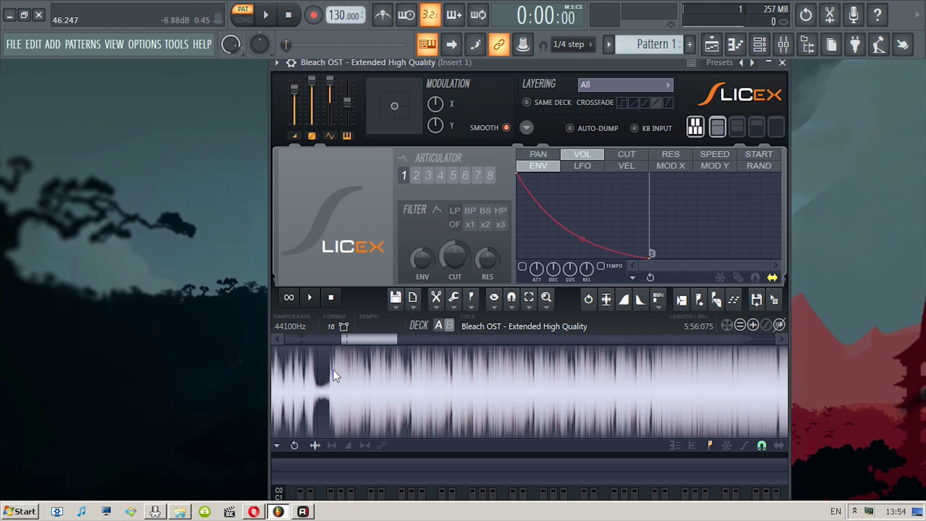
Play the sample from just after the second break and open the tempo tapper for the project tempo
{"action": "left_click_drag", "start_coordinate": [332, 373], "coordinate": [555, 375]}
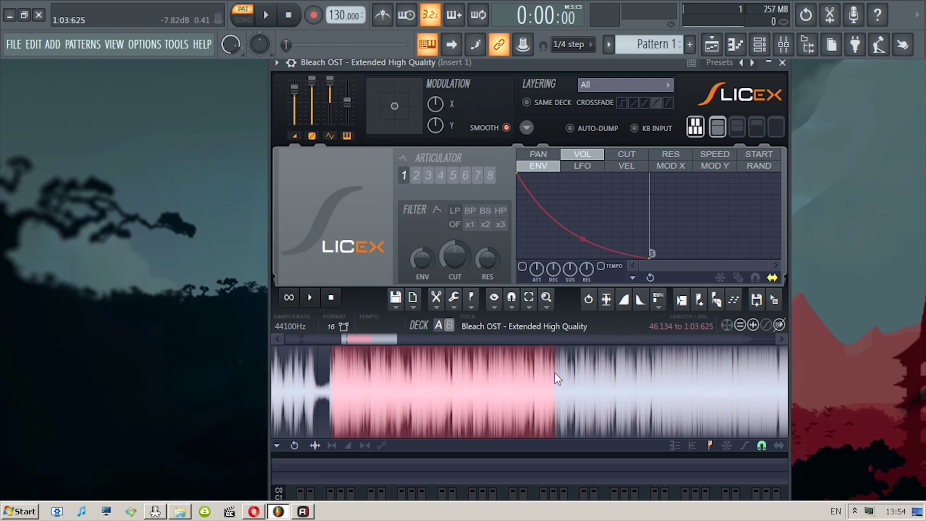
{"action": "left_click", "coordinate": [353, 381]}
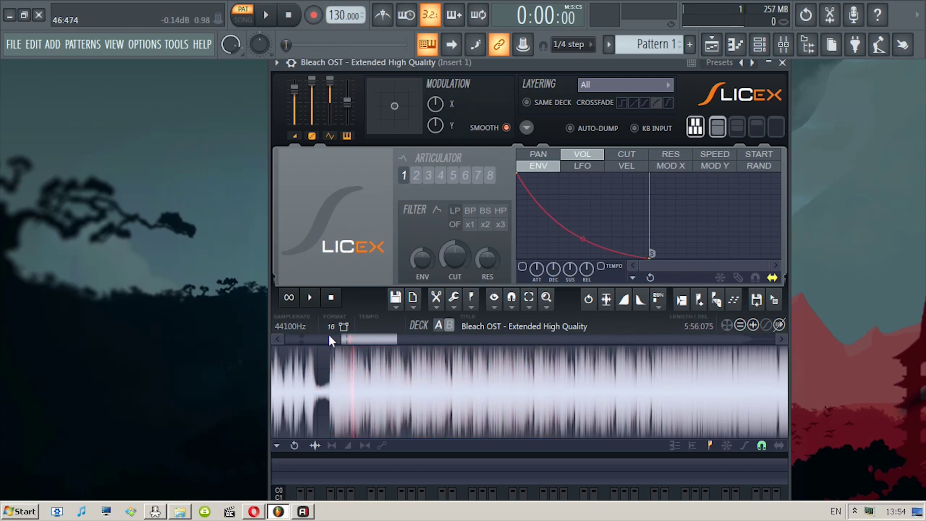
{"action": "left_click", "coordinate": [311, 299]}
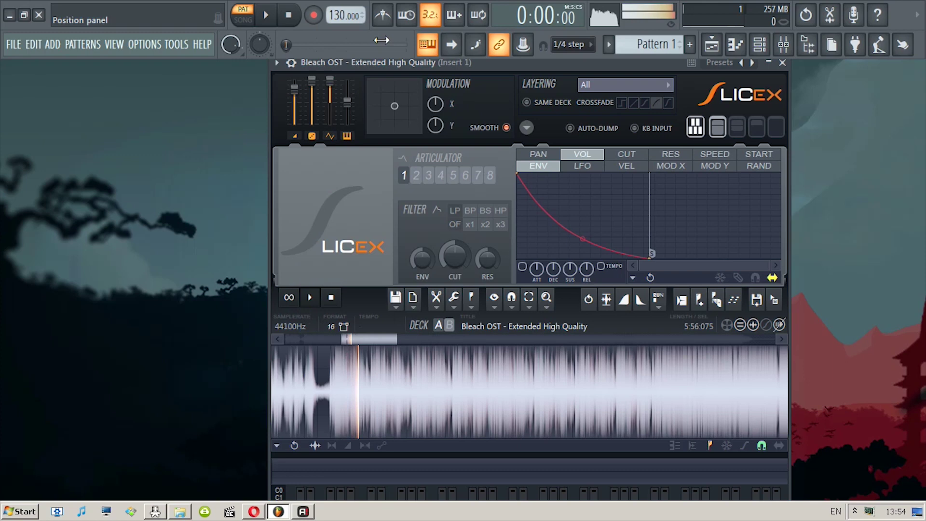
{"action": "right_click", "coordinate": [343, 17]}
{"action": "left_click", "coordinate": [482, 27]}
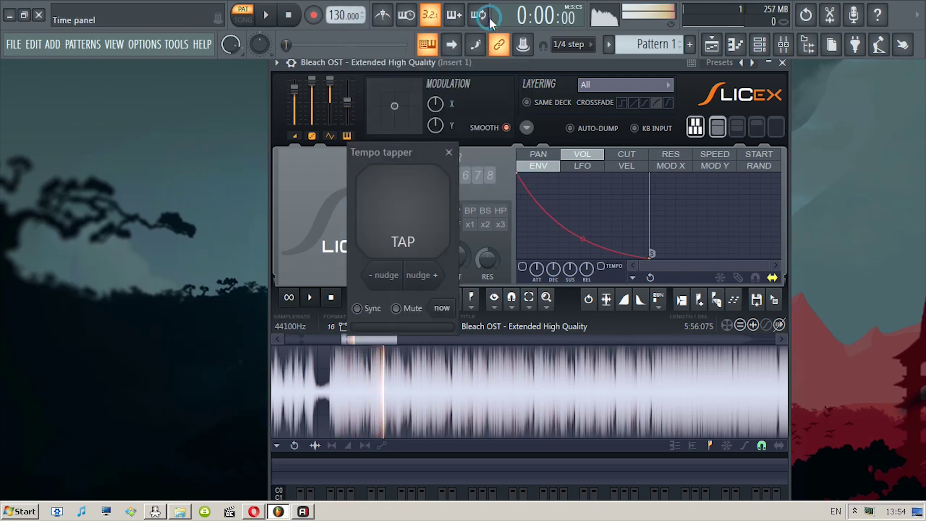
Tap along with the beat to set the project tempo to 151 BPM, and stop the sample playback
{"action": "key", "text": "q"}
{"action": "key", "text": "q"}
{"action": "key", "text": "q"}
{"action": "key", "text": "q"}
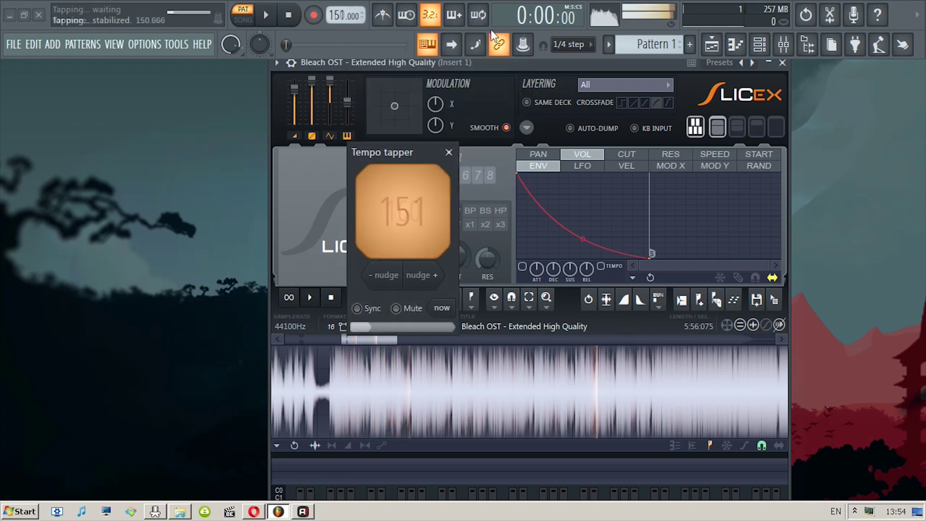
{"action": "key", "text": "z"}
{"action": "key", "text": "z"}
{"action": "key", "text": "z"}
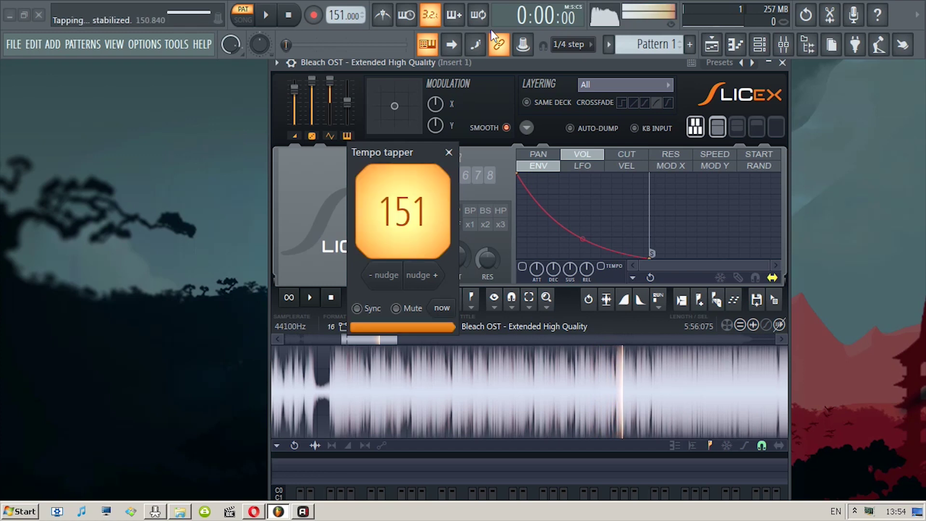
{"action": "left_click", "coordinate": [331, 298]}
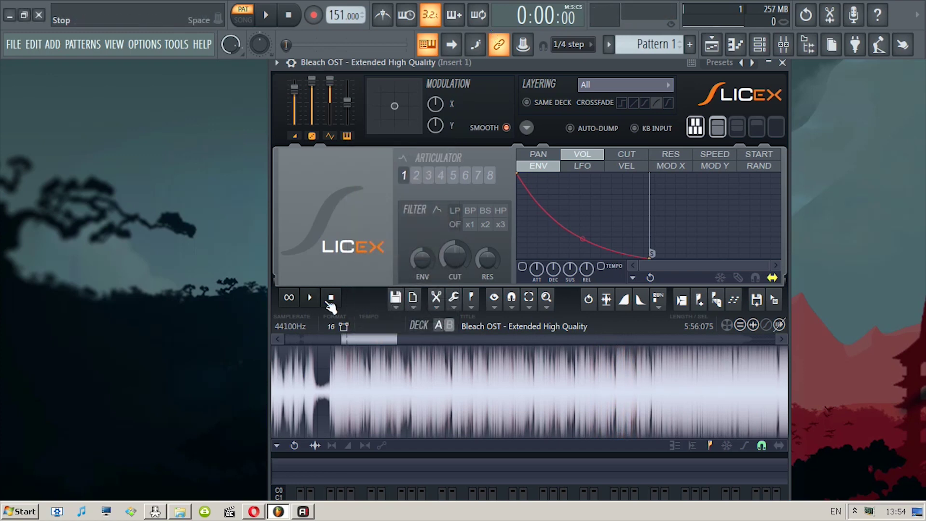
{"action": "scroll", "coordinate": [335, 369], "scroll_direction": "up", "scroll_amount": 2}
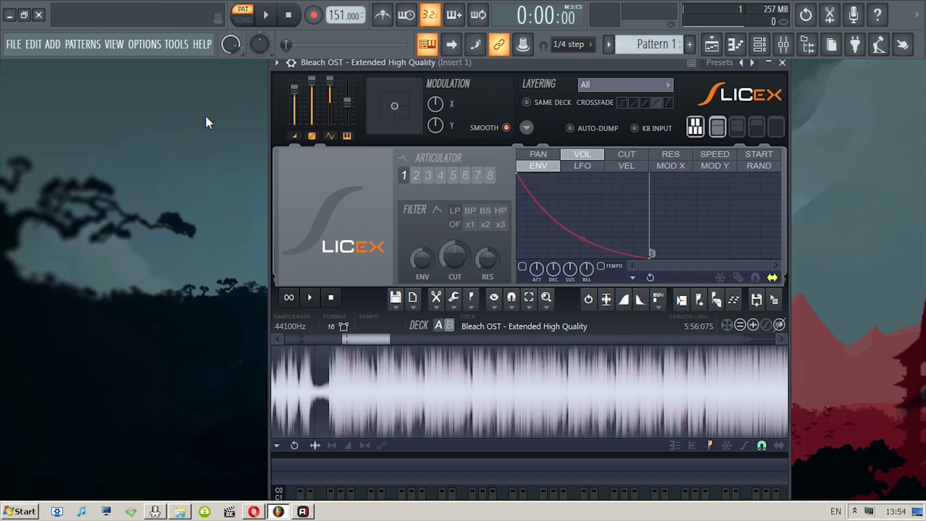
Set the sample's tempo to 151 BPM in its properties and accept the change
{"action": "left_click", "coordinate": [360, 325]}
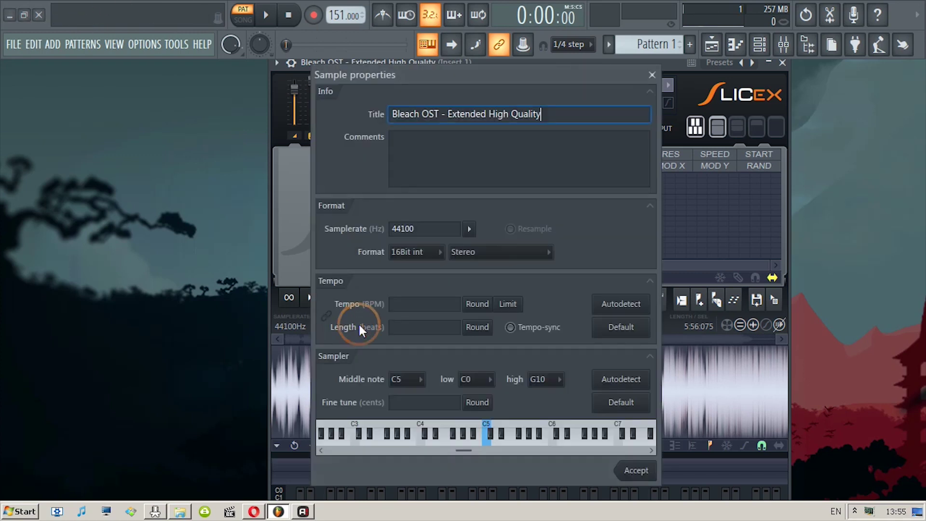
{"action": "left_click", "coordinate": [396, 304]}
{"action": "type", "text": "151"}
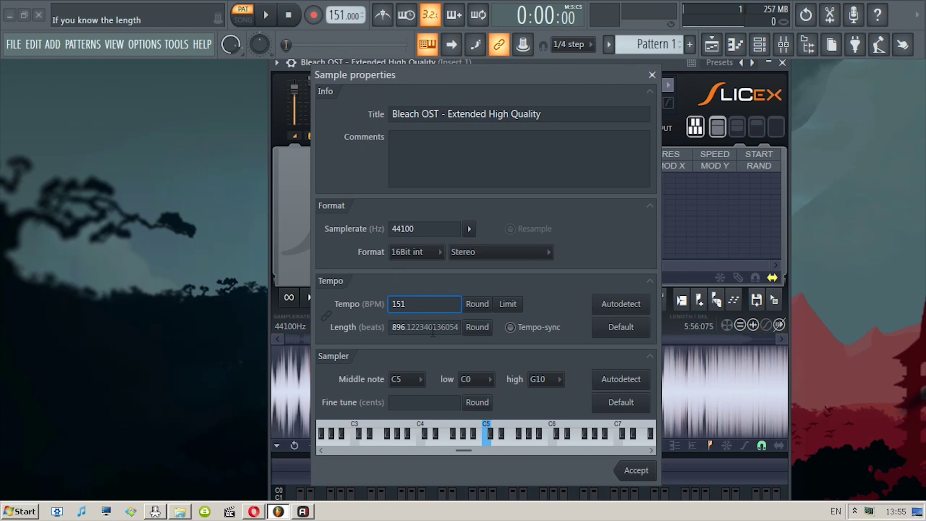
{"action": "left_click", "coordinate": [524, 332]}
{"action": "left_click", "coordinate": [628, 471]}
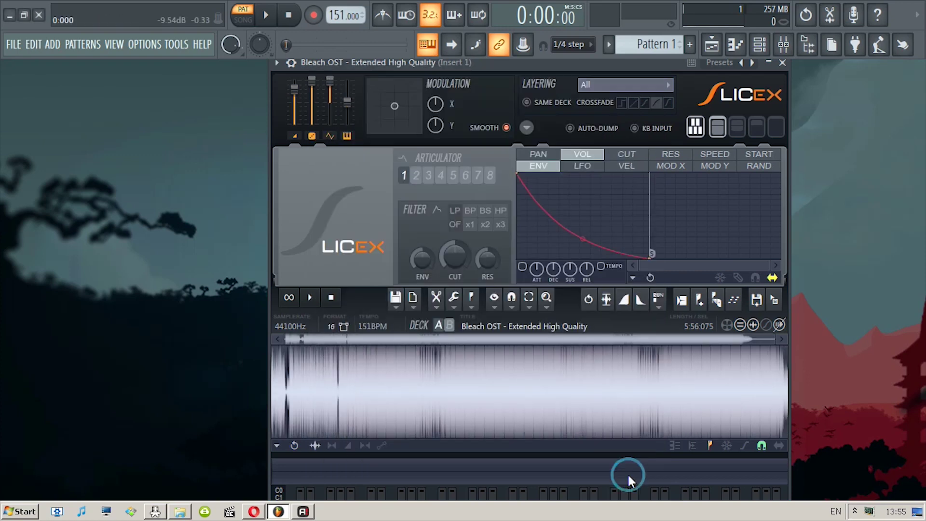
Play the sample past the second break, add a marker at about 49.7 s during playback, and stop
{"action": "scroll", "coordinate": [294, 388], "scroll_direction": "up", "scroll_amount": 6}
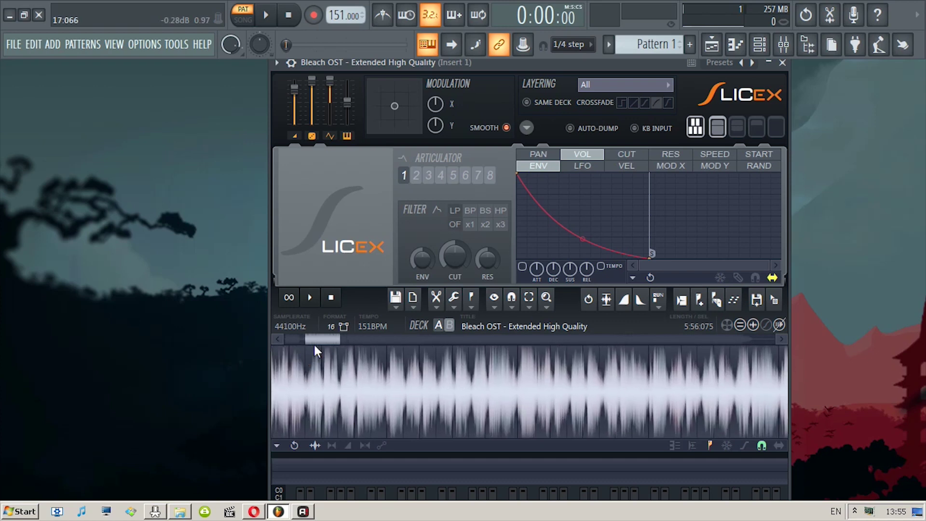
{"action": "left_click_drag", "start_coordinate": [313, 338], "coordinate": [271, 337]}
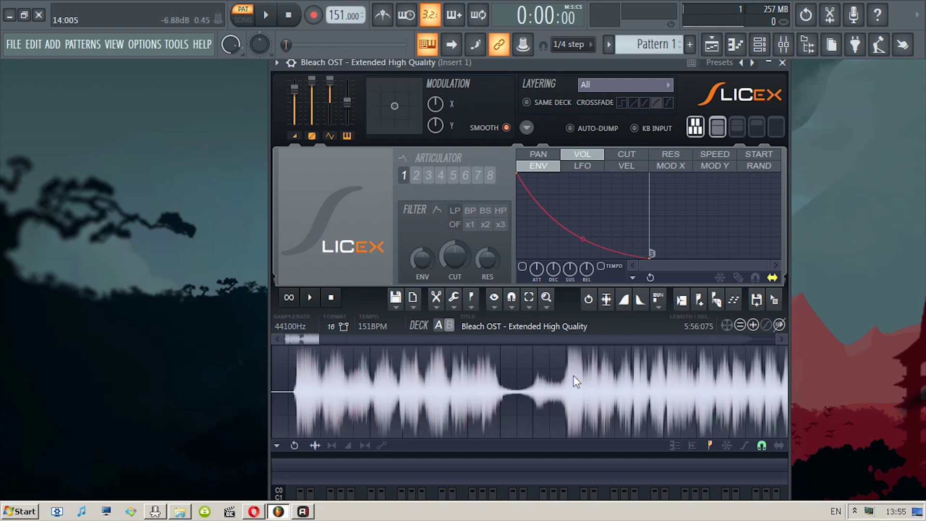
{"action": "left_click", "coordinate": [292, 387]}
{"action": "left_click", "coordinate": [554, 373]}
{"action": "scroll", "coordinate": [587, 386], "scroll_direction": "up", "scroll_amount": 4}
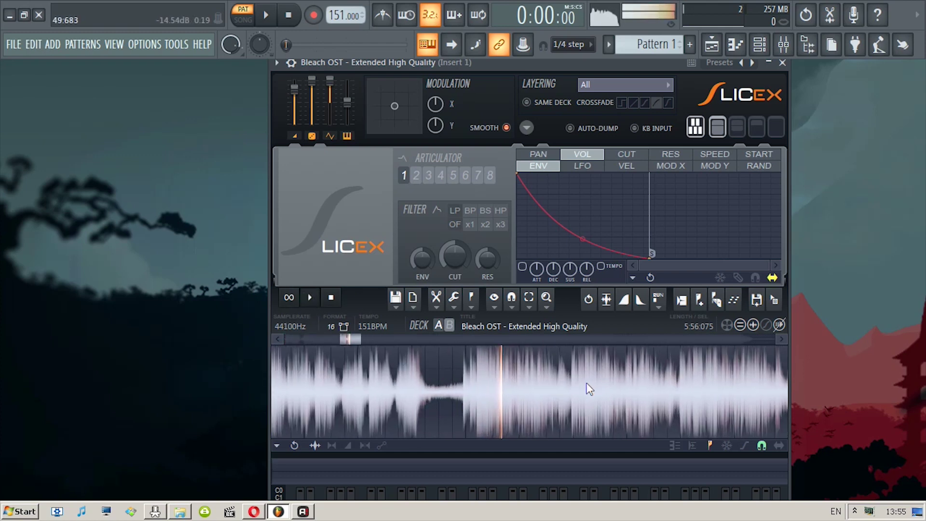
{"action": "left_click", "coordinate": [700, 301]}
{"action": "scroll", "coordinate": [583, 388], "scroll_direction": "up", "scroll_amount": 3}
{"action": "left_click", "coordinate": [330, 298]}
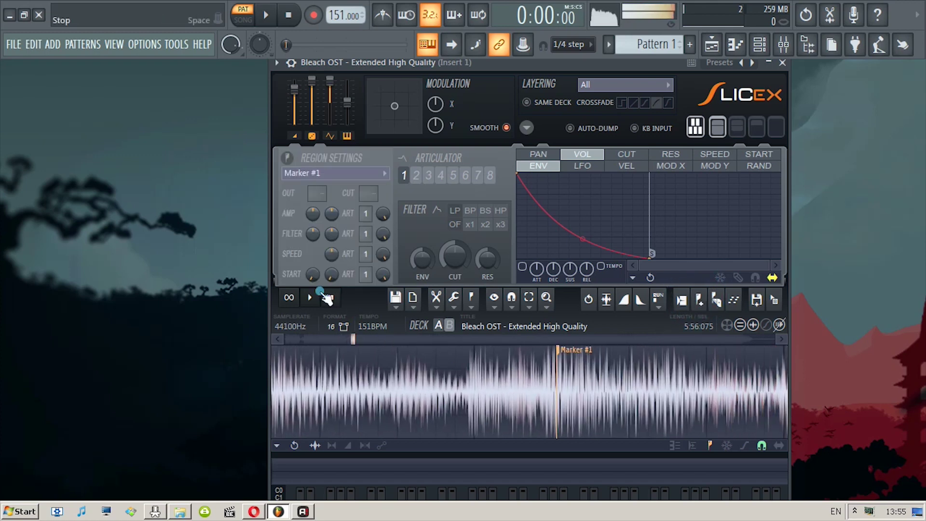
Move Marker #1 slightly earlier, to about 49.65 s, and set its purpose to Downbeat
{"action": "left_click", "coordinate": [562, 349]}
{"action": "left_click_drag", "start_coordinate": [565, 355], "coordinate": [562, 355]}
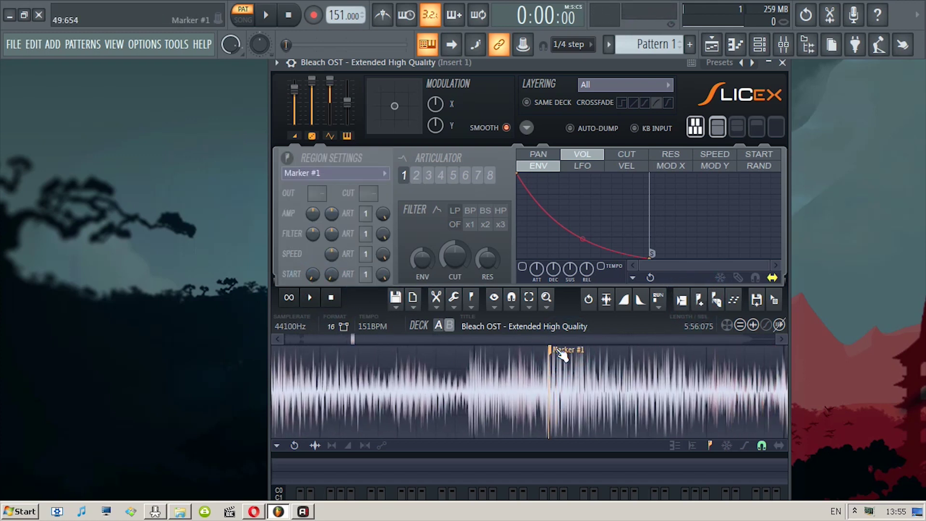
{"action": "right_click", "coordinate": [562, 355]}
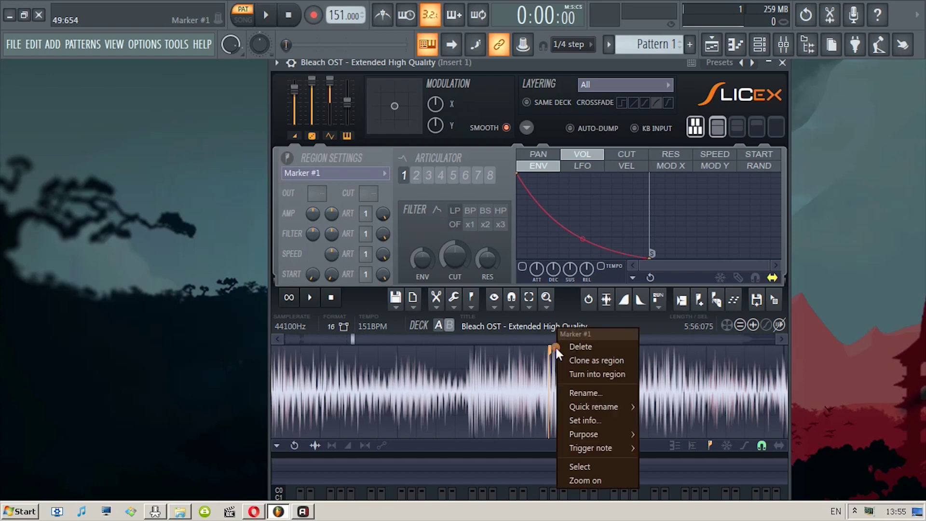
{"action": "mouse_move", "coordinate": [588, 430]}
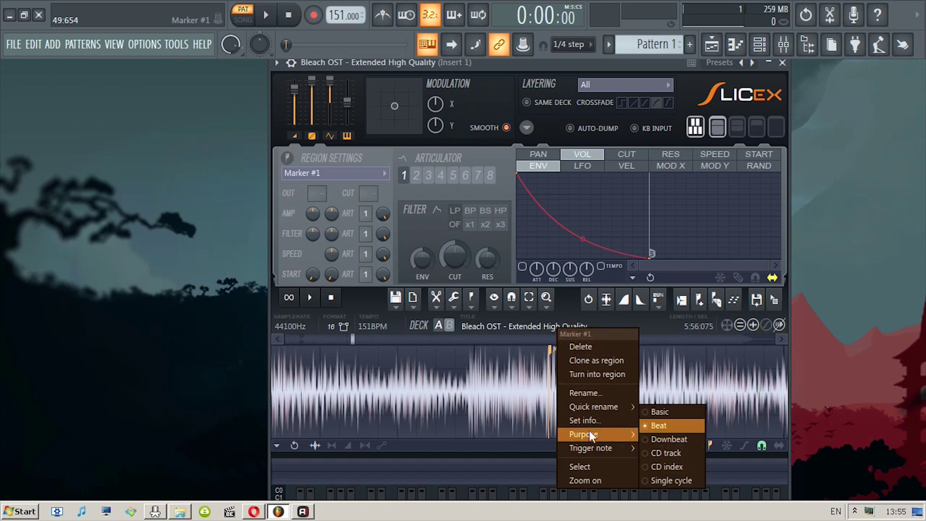
{"action": "left_click", "coordinate": [655, 437]}
Compare the beat grid around the break with the downbeat marker, shifting the marker slightly back and forth to see the grid follow
{"action": "scroll", "coordinate": [555, 406], "scroll_direction": "up", "scroll_amount": 5}
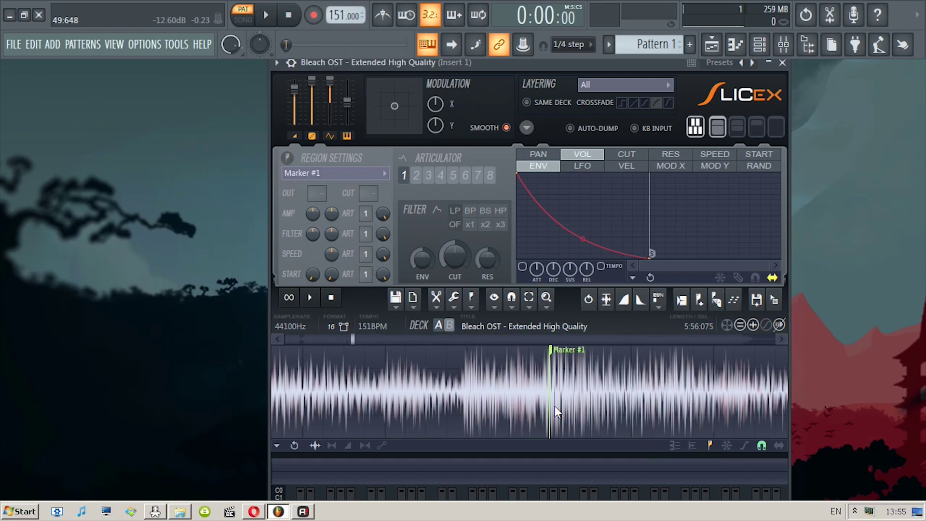
{"action": "scroll", "coordinate": [524, 384], "scroll_direction": "down", "scroll_amount": 6}
{"action": "scroll", "coordinate": [528, 384], "scroll_direction": "up", "scroll_amount": 10}
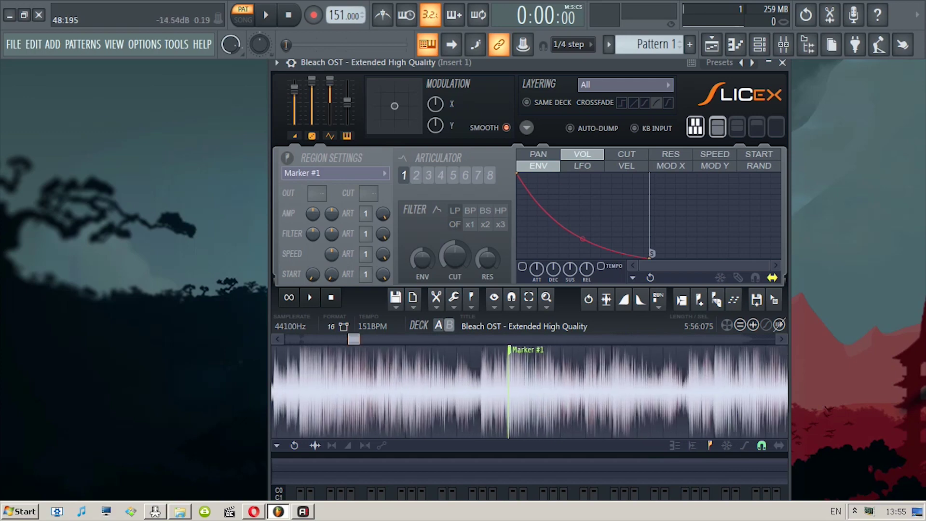
{"action": "left_click_drag", "start_coordinate": [491, 367], "coordinate": [434, 369]}
{"action": "scroll", "coordinate": [434, 384], "scroll_direction": "up", "scroll_amount": 3}
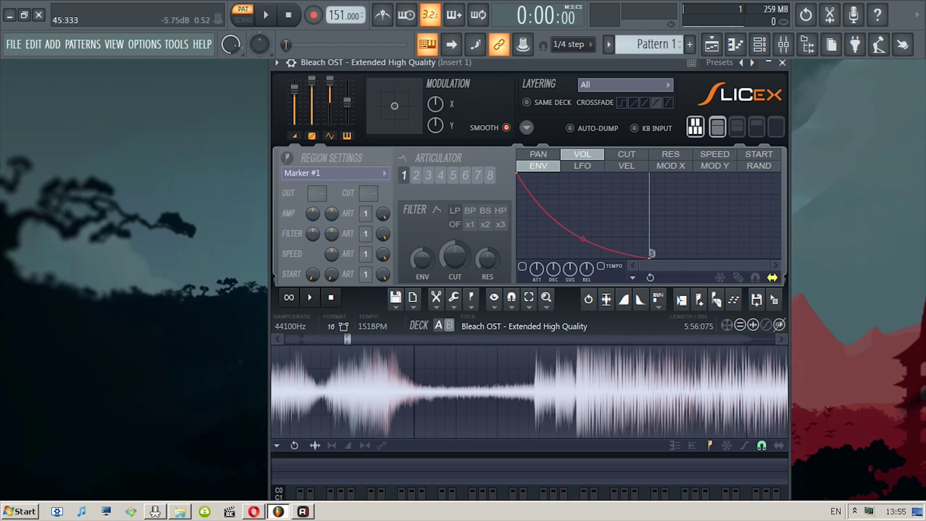
{"action": "scroll", "coordinate": [406, 364], "scroll_direction": "up", "scroll_amount": 3}
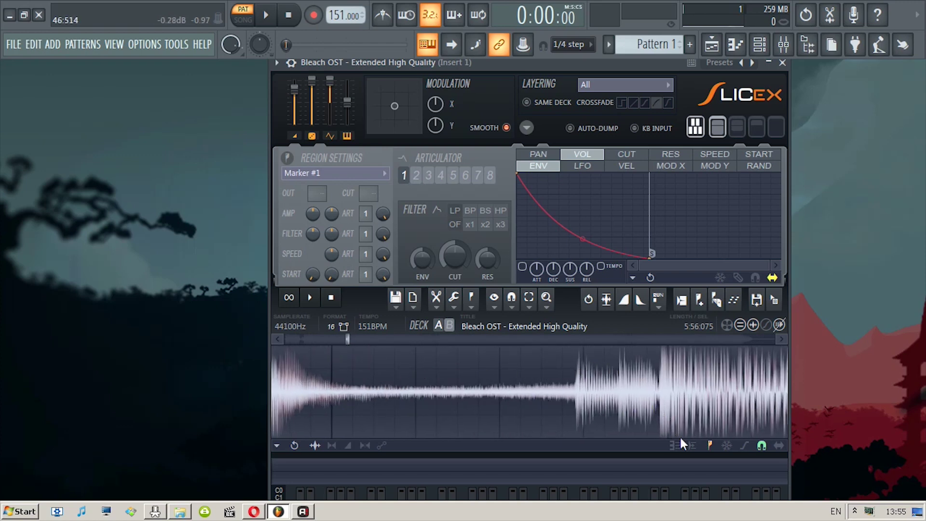
{"action": "scroll", "coordinate": [679, 434], "scroll_direction": "down", "scroll_amount": 5}
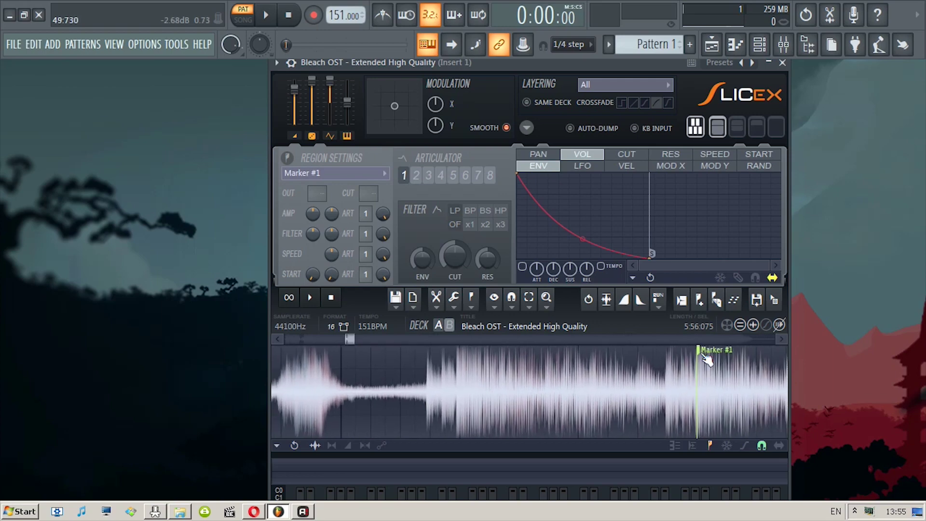
{"action": "left_click_drag", "start_coordinate": [699, 351], "coordinate": [704, 349]}
{"action": "mouse_move", "coordinate": [750, 70]}
{"action": "left_mouse_down"}
{"action": "mouse_move", "coordinate": [705, 72]}
{"action": "mouse_move", "coordinate": [727, 72]}
{"action": "mouse_move", "coordinate": [719, 75]}
{"action": "left_mouse_up"}
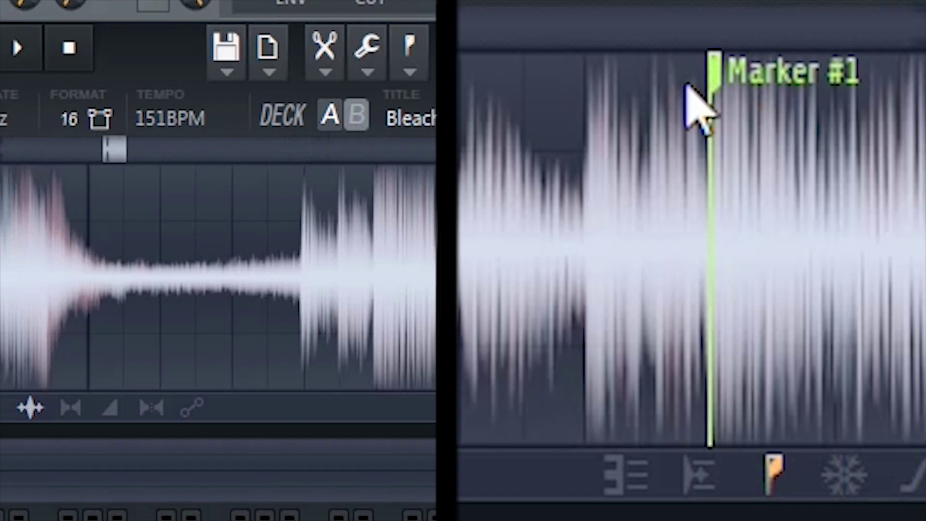
Fine-tune the downbeat marker onto the beat's transient at about 49.656 s, previewing its slice to check the start
{"action": "scroll", "coordinate": [762, 282], "scroll_direction": "up", "scroll_amount": 5}
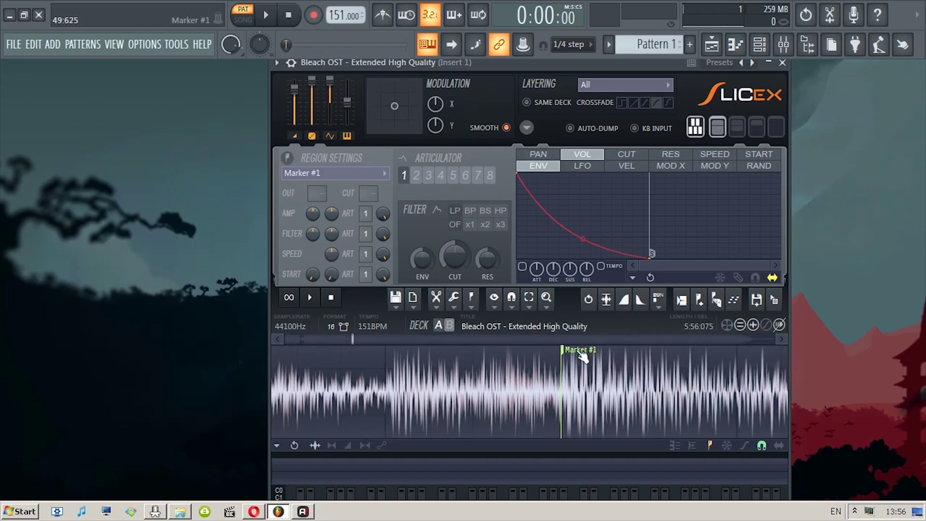
{"action": "key", "text": "q"}
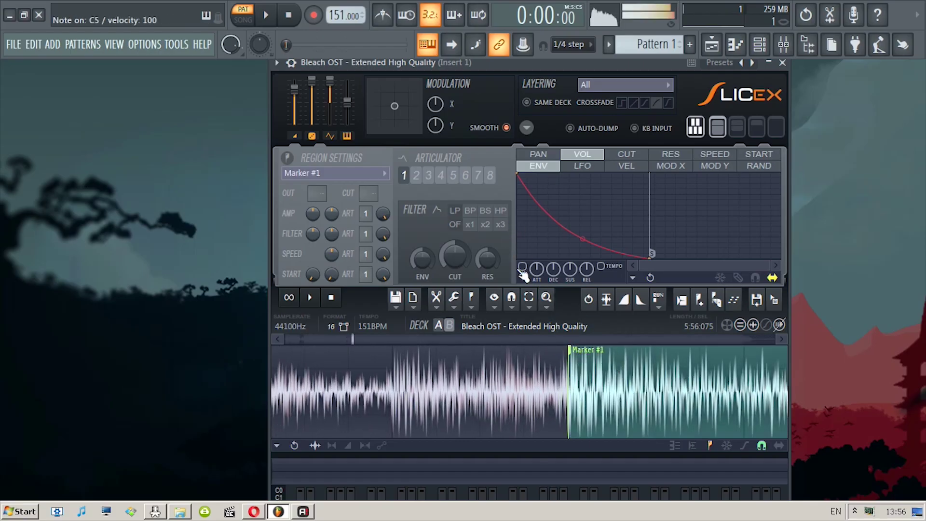
{"action": "mouse_move", "coordinate": [572, 353]}
{"action": "left_mouse_down"}
{"action": "mouse_move", "coordinate": [581, 352]}
{"action": "mouse_move", "coordinate": [564, 353]}
{"action": "mouse_move", "coordinate": [580, 353]}
{"action": "left_mouse_up"}
{"action": "key", "text": "q"}
{"action": "key", "text": "q"}
{"action": "key", "text": "q"}
{"action": "scroll", "coordinate": [528, 355], "scroll_direction": "down", "scroll_amount": 3}
{"action": "scroll", "coordinate": [408, 374], "scroll_direction": "down", "scroll_amount": 2}
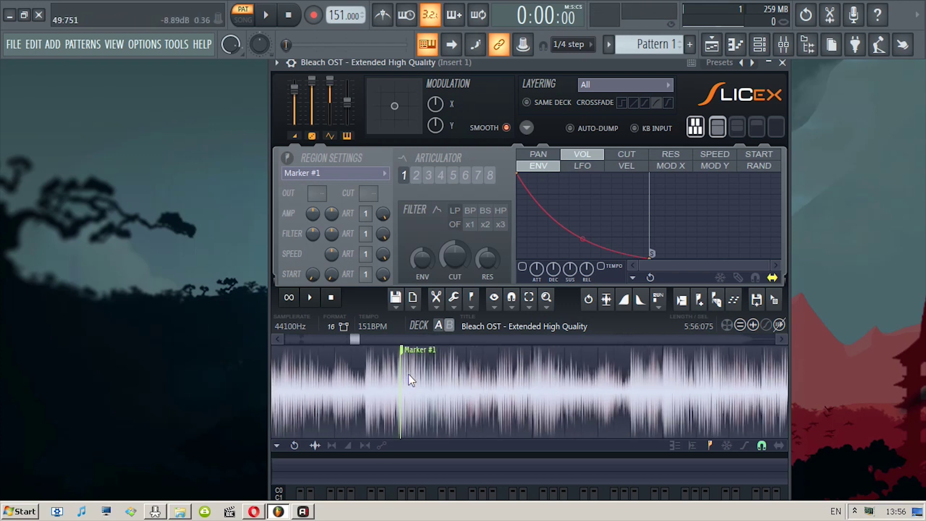
{"action": "scroll", "coordinate": [391, 388], "scroll_direction": "down", "scroll_amount": 2}
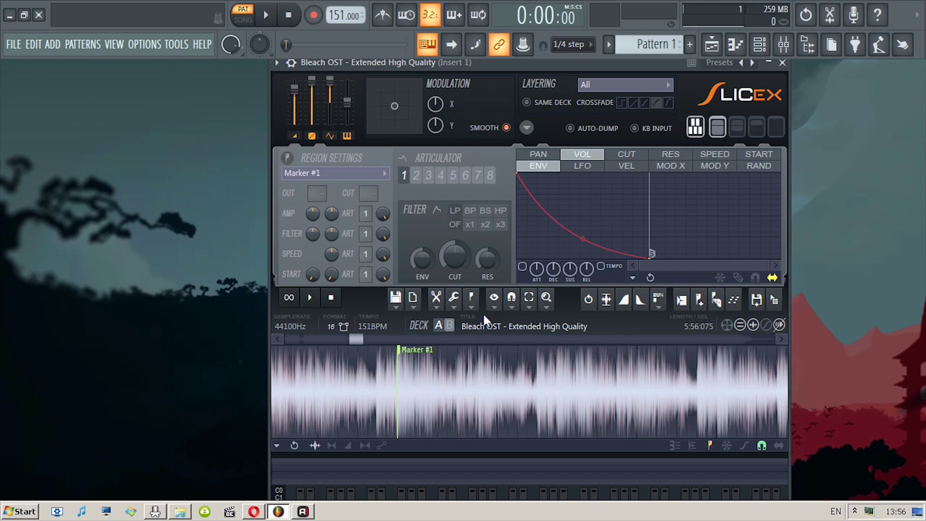
Set snapping to the grid and select the waveform from the downbeat marker at 49:656 to 51:245
{"action": "left_click", "coordinate": [511, 305]}
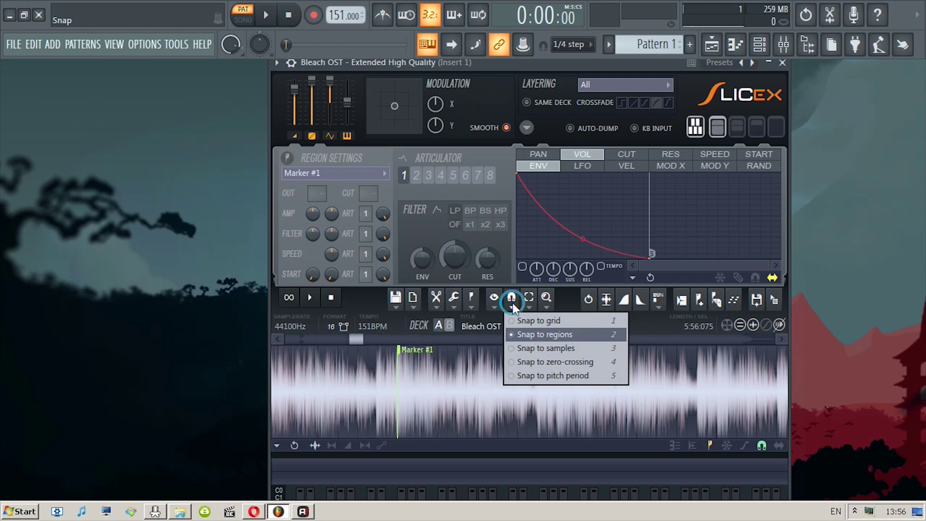
{"action": "left_click", "coordinate": [519, 320]}
{"action": "left_click_drag", "start_coordinate": [399, 386], "coordinate": [405, 386]}
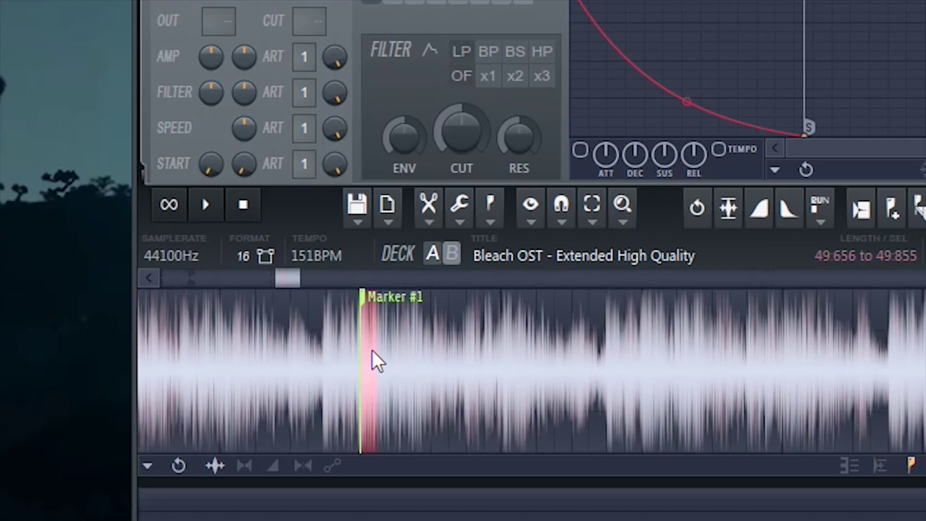
{"action": "left_click_drag", "start_coordinate": [371, 350], "coordinate": [428, 351]}
{"action": "mouse_move", "coordinate": [409, 278]}
{"action": "left_mouse_down"}
{"action": "mouse_move", "coordinate": [463, 297]}
{"action": "mouse_move", "coordinate": [502, 263]}
{"action": "mouse_move", "coordinate": [556, 260]}
{"action": "left_mouse_up"}
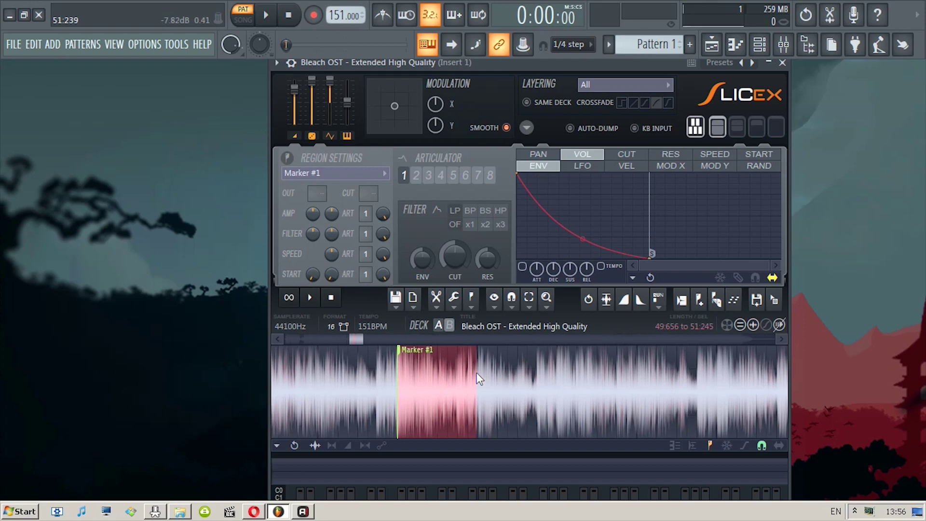
Select the waveform from the downbeat marker at 49:656 to 52:835 and play it looped to check the timing
{"action": "scroll", "coordinate": [406, 369], "scroll_direction": "up", "scroll_amount": 1}
{"action": "left_click_drag", "start_coordinate": [383, 386], "coordinate": [636, 387]}
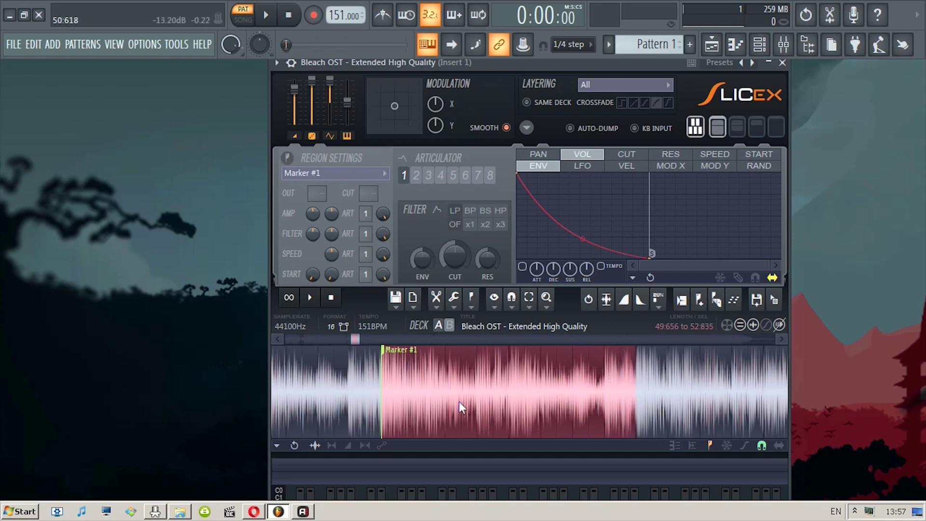
{"action": "left_click", "coordinate": [291, 298]}
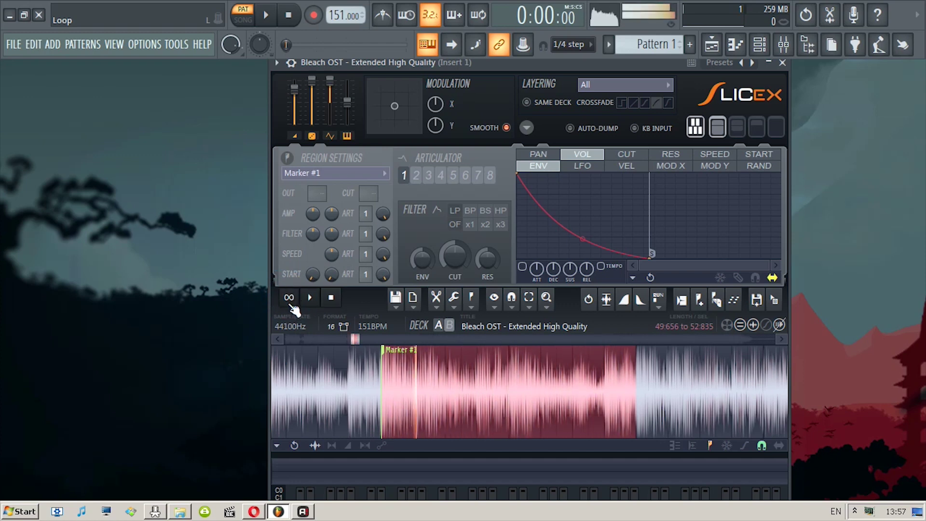
{"action": "left_click", "coordinate": [331, 298]}
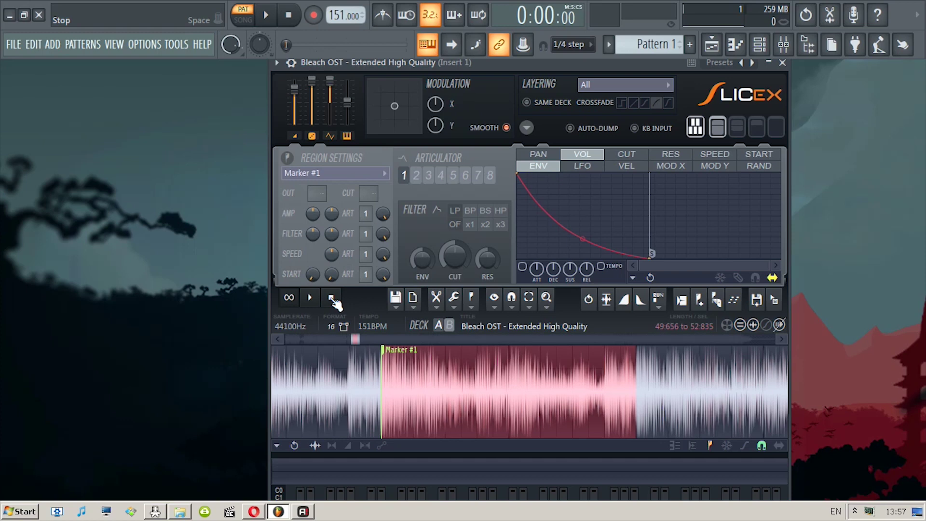
Keep selections snapping to the grid and select the song from the downbeat marker to its end at 5:56:075
{"action": "left_click", "coordinate": [511, 299]}
{"action": "left_click", "coordinate": [540, 318]}
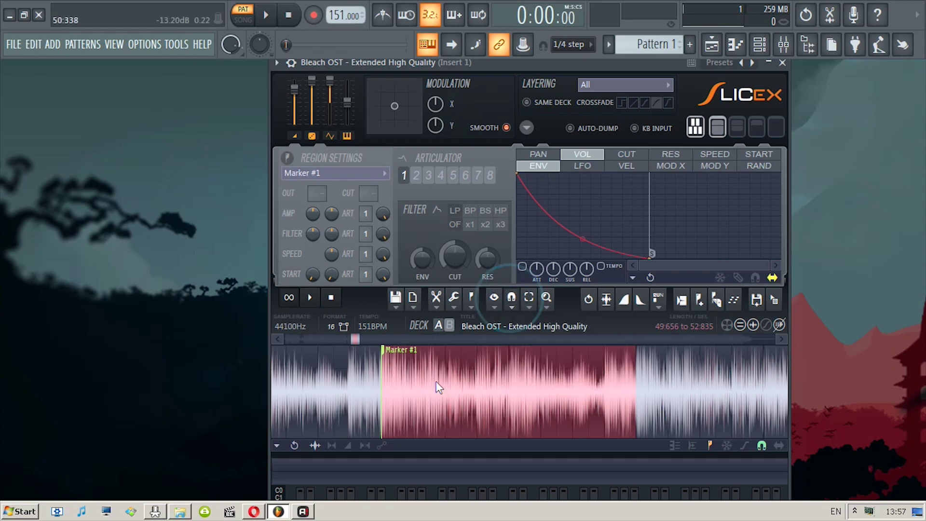
{"action": "mouse_move", "coordinate": [635, 394]}
{"action": "left_mouse_down"}
{"action": "mouse_move", "coordinate": [521, 391]}
{"action": "mouse_move", "coordinate": [637, 379]}
{"action": "left_mouse_up"}
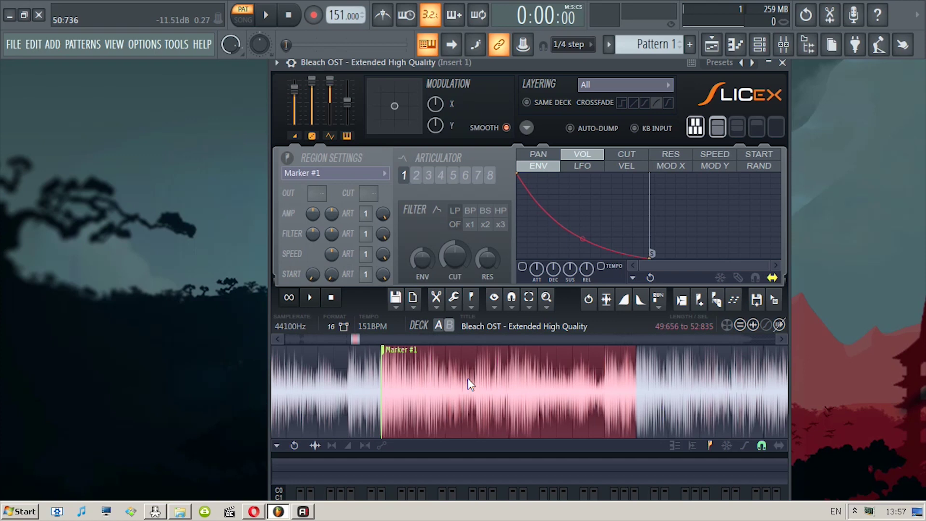
{"action": "left_click_drag", "start_coordinate": [383, 379], "coordinate": [408, 377]}
{"action": "left_click", "coordinate": [386, 352]}
{"action": "scroll", "coordinate": [401, 393], "scroll_direction": "down", "scroll_amount": 6}
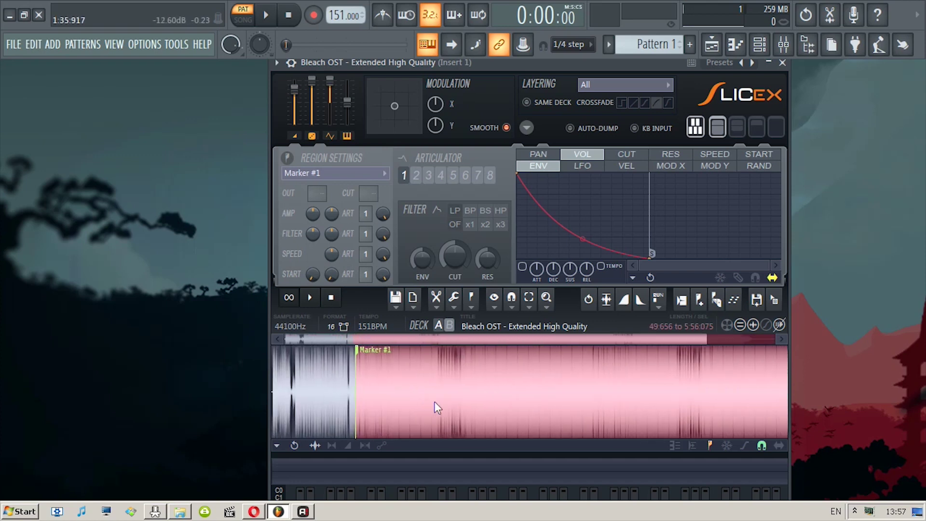
{"action": "scroll", "coordinate": [434, 401], "scroll_direction": "down", "scroll_amount": 2}
{"action": "scroll", "coordinate": [300, 398], "scroll_direction": "up", "scroll_amount": 8}
{"action": "scroll", "coordinate": [455, 387], "scroll_direction": "down", "scroll_amount": 3}
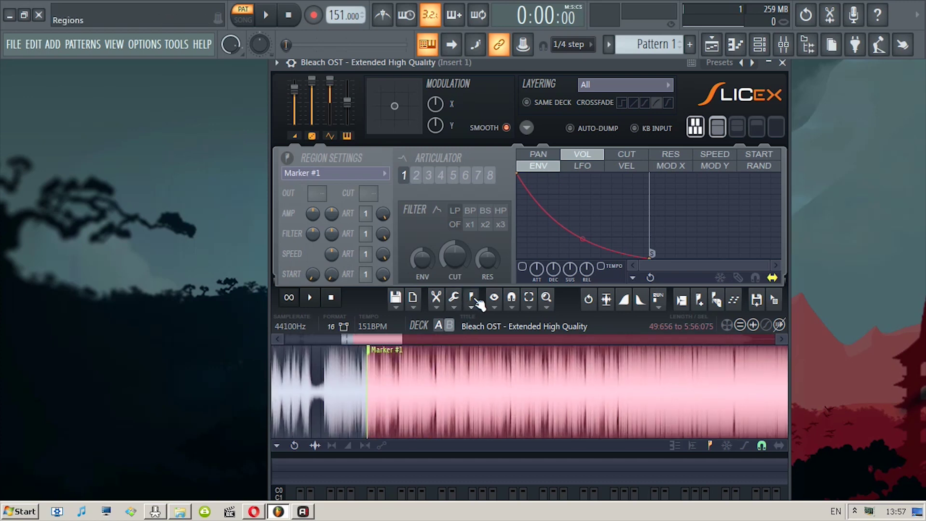
Auto-slice the selected audio with large grid-slicing
{"action": "left_click", "coordinate": [473, 298]}
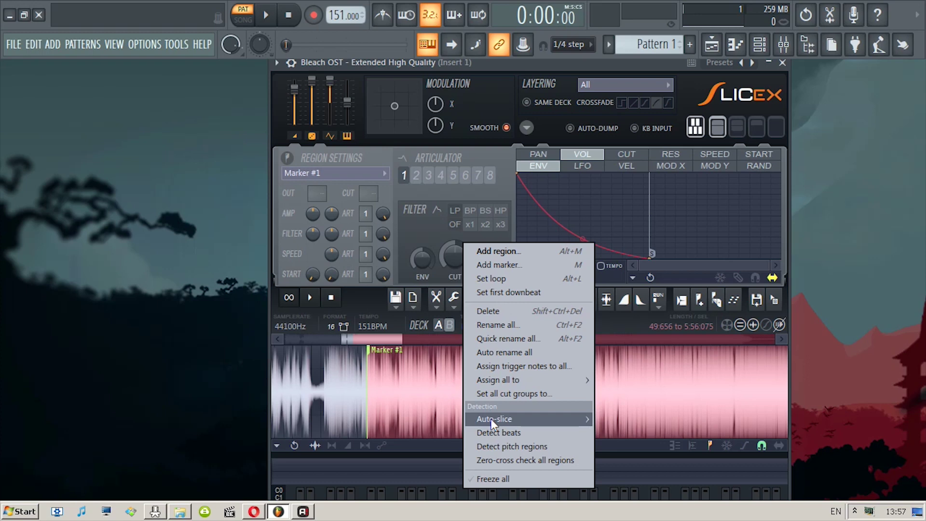
{"action": "mouse_move", "coordinate": [558, 418]}
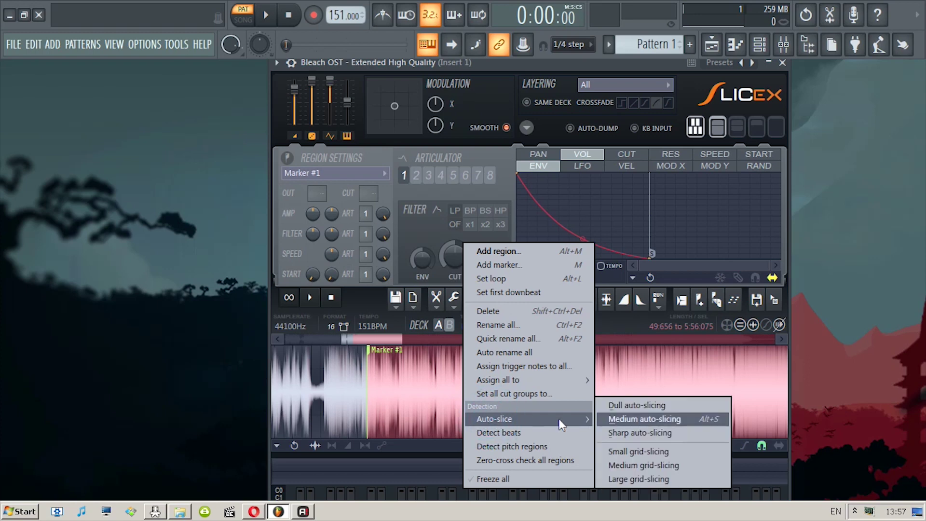
{"action": "left_click", "coordinate": [639, 479]}
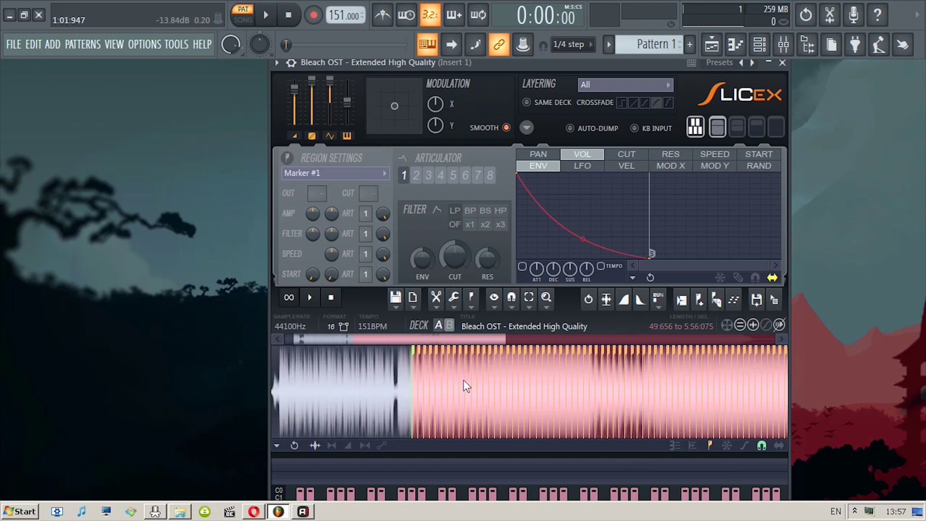
Select the four slices from Marker #2 through Marker #5, 49:656 to 56:013, and preview them
{"action": "scroll", "coordinate": [462, 401], "scroll_direction": "up", "scroll_amount": 5}
{"action": "left_click", "coordinate": [296, 375]}
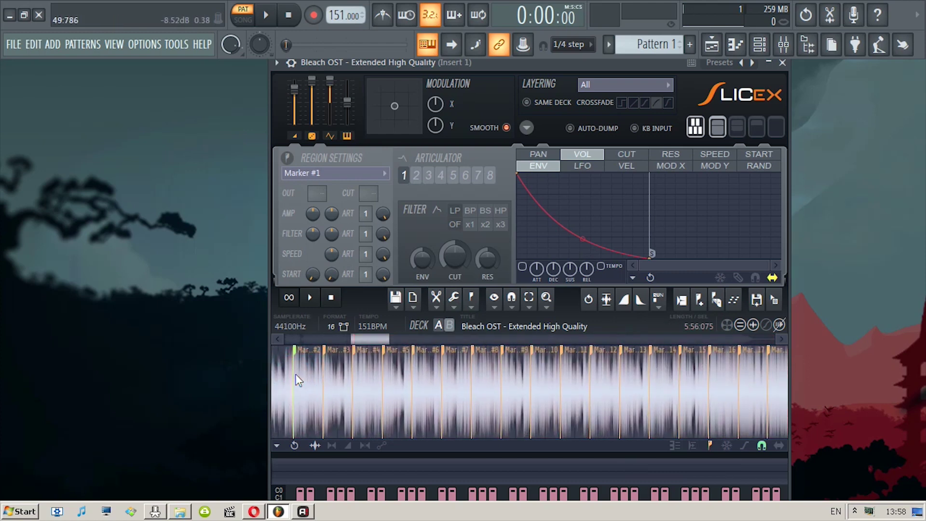
{"action": "scroll", "coordinate": [299, 382], "scroll_direction": "up", "scroll_amount": 4}
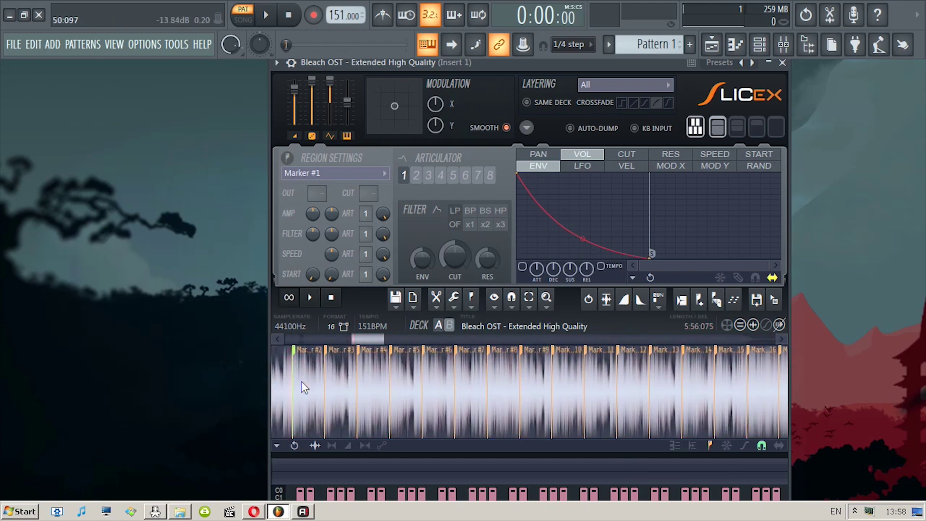
{"action": "left_click_drag", "start_coordinate": [326, 384], "coordinate": [494, 384]}
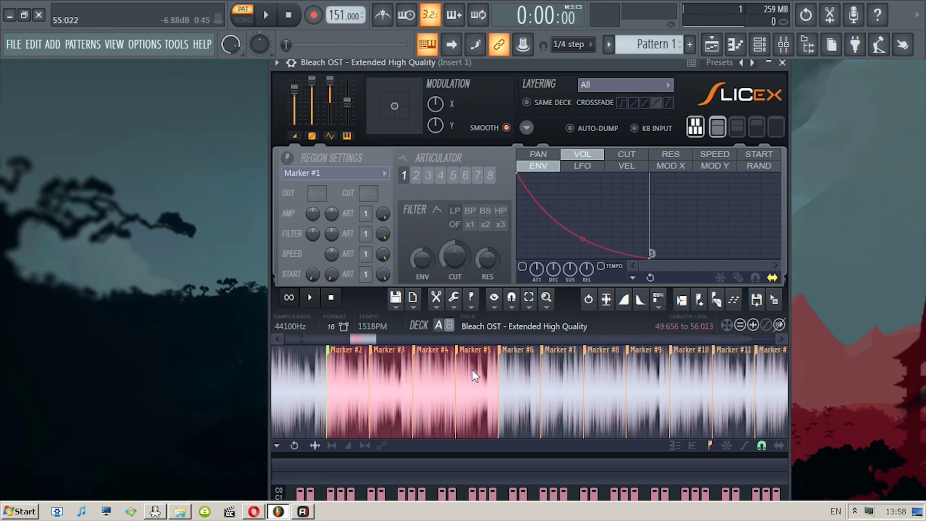
{"action": "left_click", "coordinate": [313, 303]}
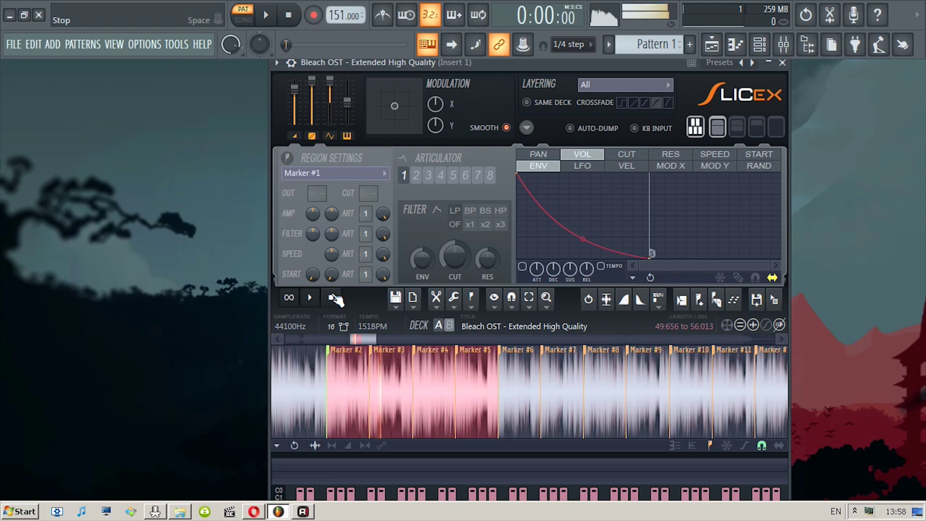
{"action": "left_click", "coordinate": [335, 298]}
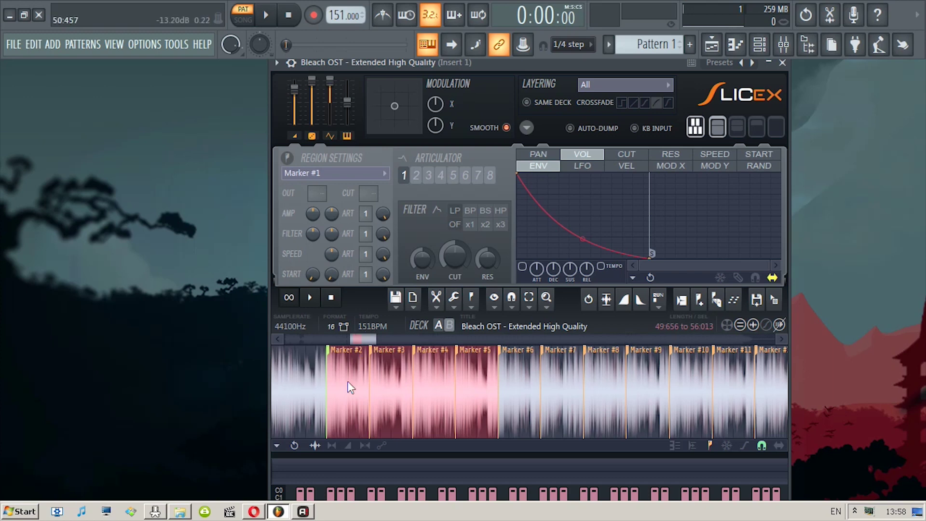
Apply medium grid-slicing to the song and look over the slice markers following the downbeat
{"action": "left_click", "coordinate": [471, 298]}
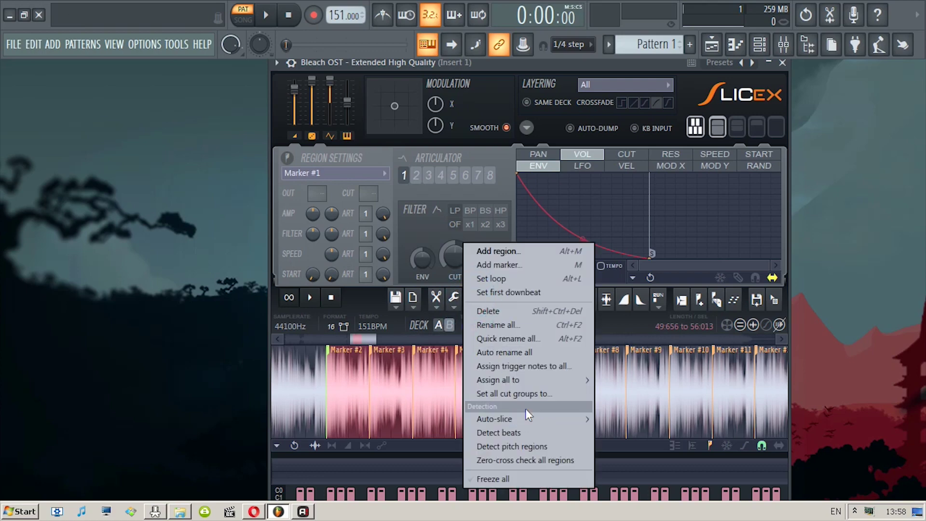
{"action": "mouse_move", "coordinate": [558, 416]}
{"action": "left_click", "coordinate": [643, 465]}
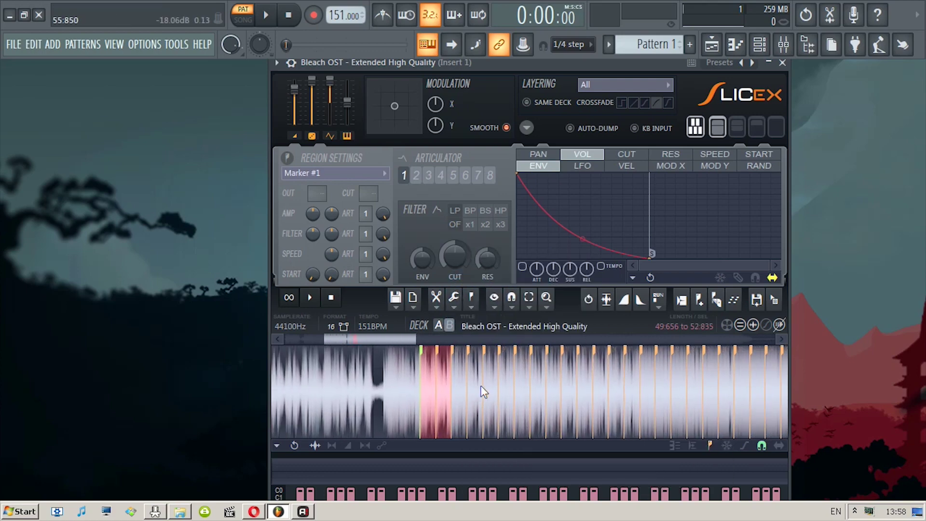
{"action": "scroll", "coordinate": [529, 391], "scroll_direction": "down", "scroll_amount": 3}
{"action": "scroll", "coordinate": [530, 392], "scroll_direction": "up", "scroll_amount": 5}
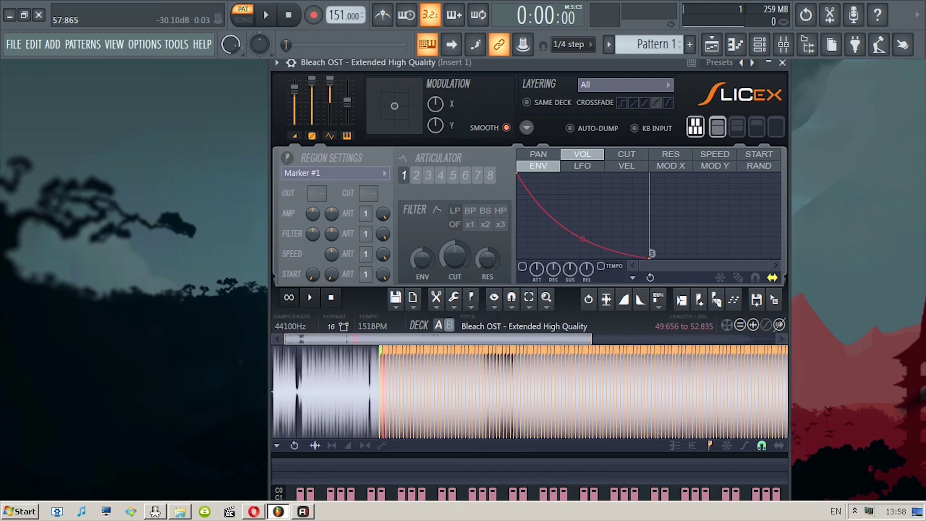
{"action": "scroll", "coordinate": [502, 392], "scroll_direction": "up", "scroll_amount": 4}
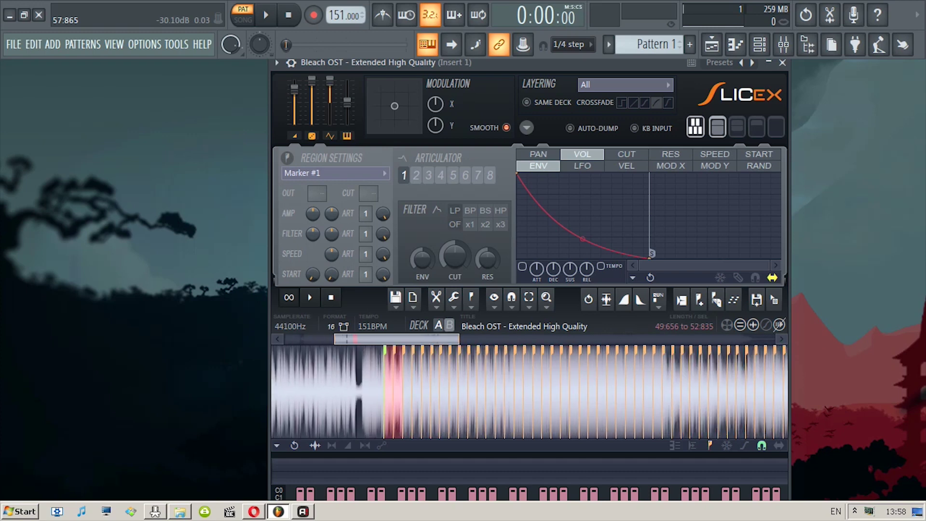
Play the sliced song from just before the quieter section to find a passage to sample
{"action": "left_click", "coordinate": [501, 382]}
{"action": "left_click", "coordinate": [311, 298]}
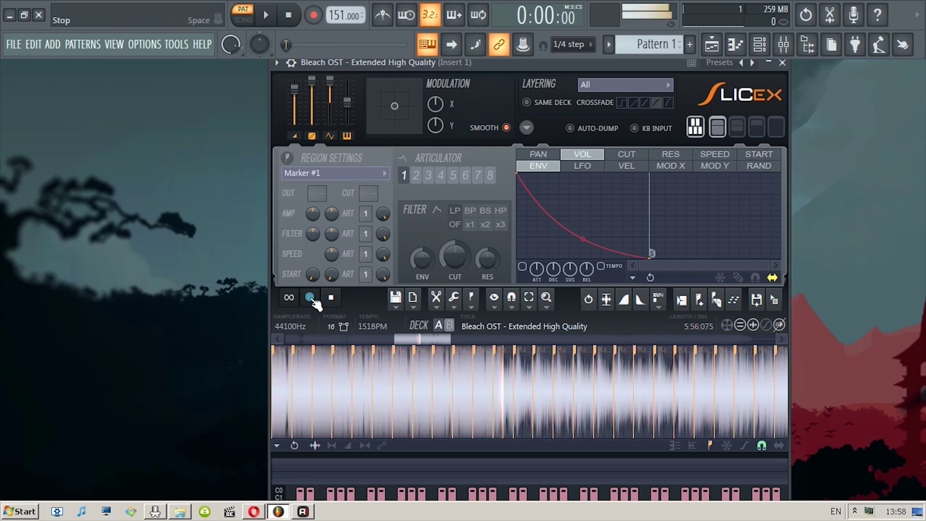
{"action": "scroll", "coordinate": [497, 390], "scroll_direction": "up", "scroll_amount": 1}
Select the slices from Marker #33 through Marker #36, 1:39:256 to 1:45:656, and place them in the playlist as an audio clip on Track 1
{"action": "left_click_drag", "start_coordinate": [449, 383], "coordinate": [526, 374]}
{"action": "scroll", "coordinate": [525, 376], "scroll_direction": "up", "scroll_amount": 2}
{"action": "left_click_drag", "start_coordinate": [377, 390], "coordinate": [408, 389]}
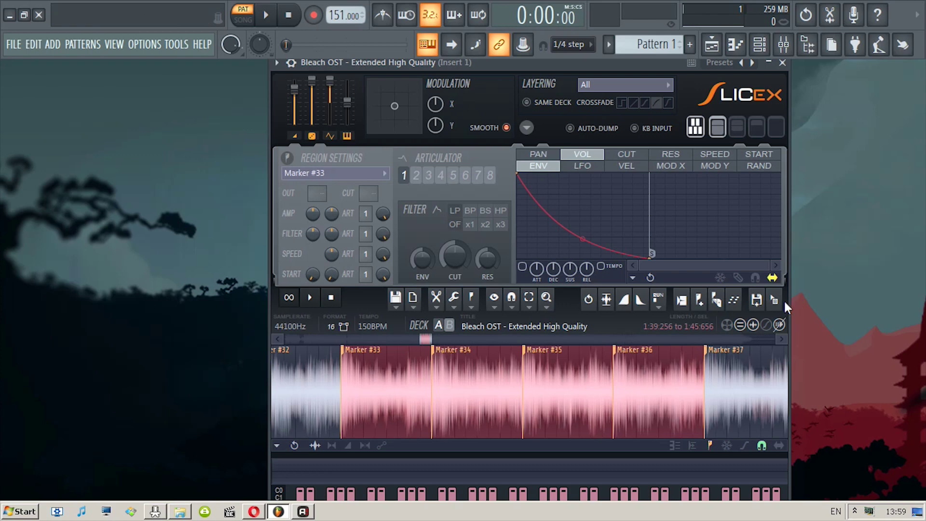
{"action": "left_click_drag", "start_coordinate": [775, 300], "coordinate": [227, 127]}
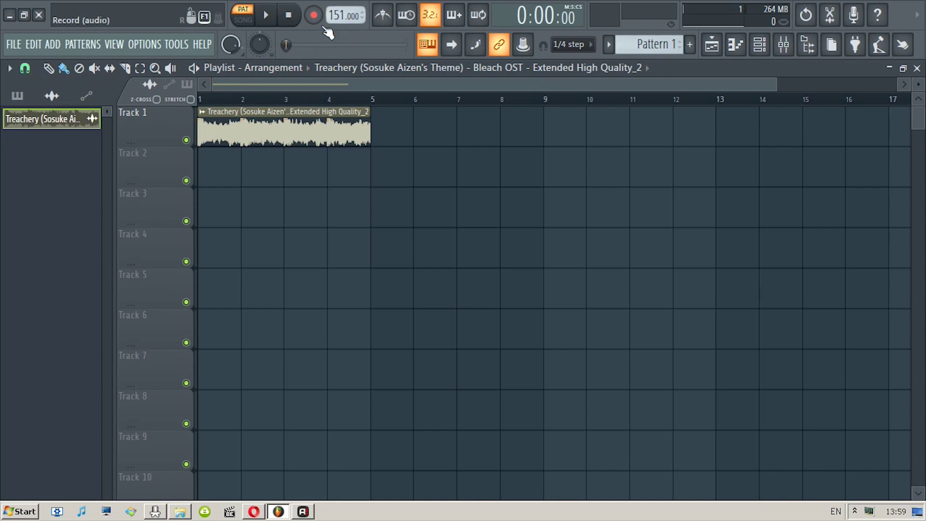
Set the new audio clip's time stretching to 4 bars
{"action": "double_click", "coordinate": [312, 137]}
{"action": "right_click", "coordinate": [427, 348]}
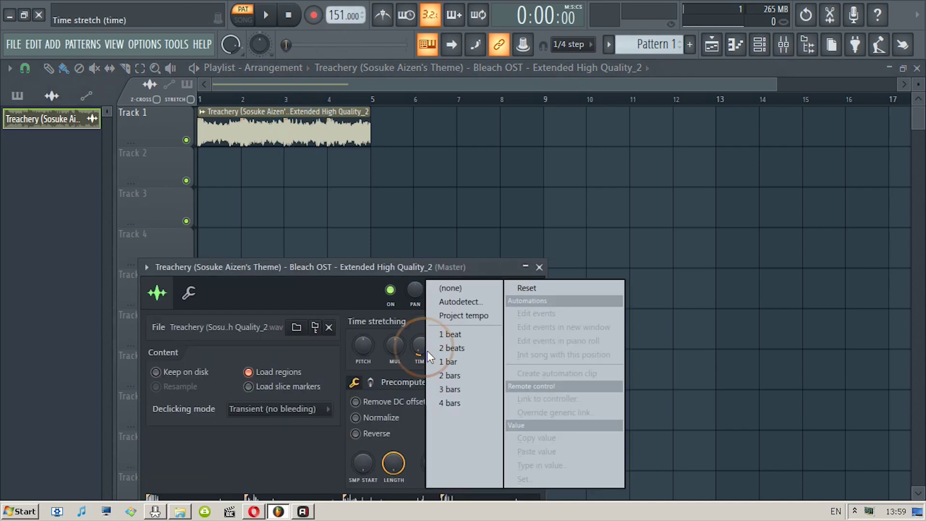
{"action": "left_click", "coordinate": [456, 403]}
Set the project tempo to 168 BPM without restretching all channels, and set the clip's stretch mode to e3 generic
{"action": "left_click_drag", "start_coordinate": [340, 15], "coordinate": [340, 9]}
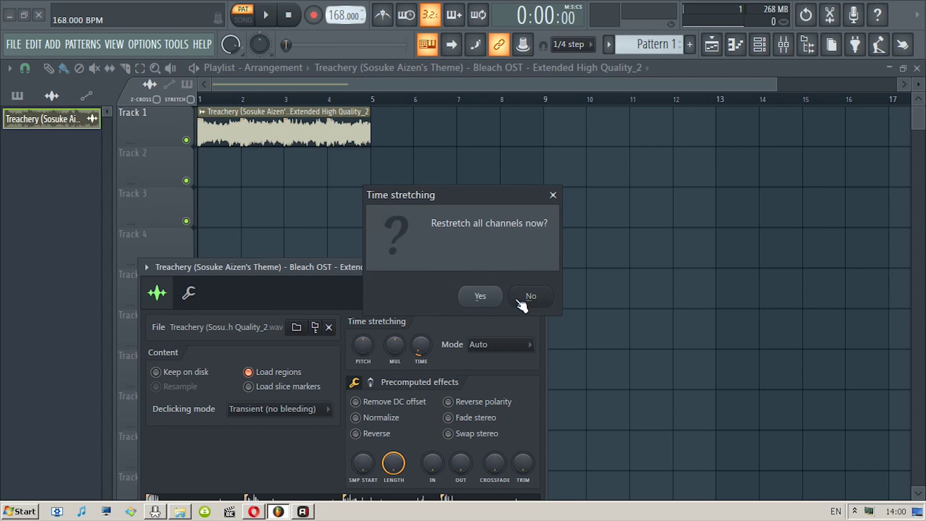
{"action": "left_click", "coordinate": [529, 296]}
{"action": "left_click", "coordinate": [502, 344]}
{"action": "left_click", "coordinate": [501, 409]}
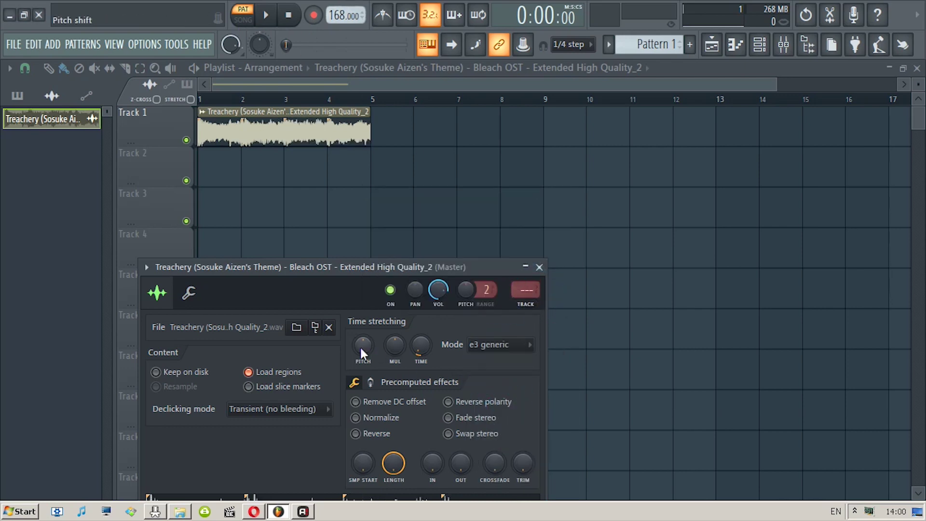
Play the arrangement in song mode, lower the Treachery clip's channel volume, and stop playback
{"action": "left_click", "coordinate": [243, 20]}
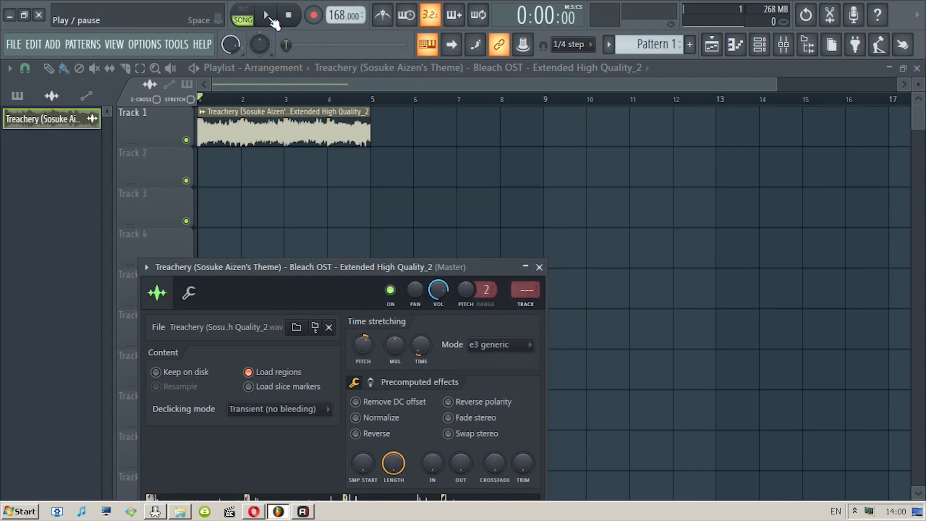
{"action": "left_click", "coordinate": [265, 15]}
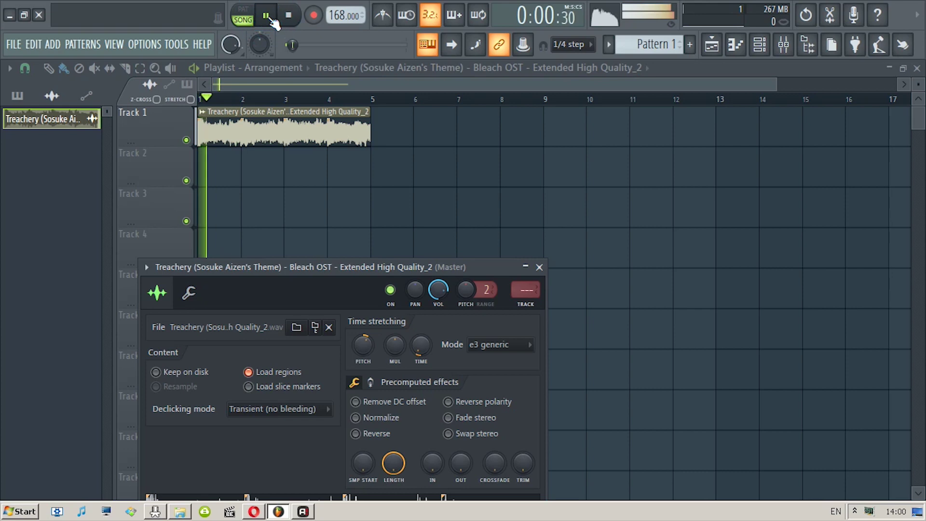
{"action": "double_click", "coordinate": [284, 114]}
{"action": "left_click_drag", "start_coordinate": [438, 289], "coordinate": [438, 304]}
{"action": "left_click", "coordinate": [288, 15]}
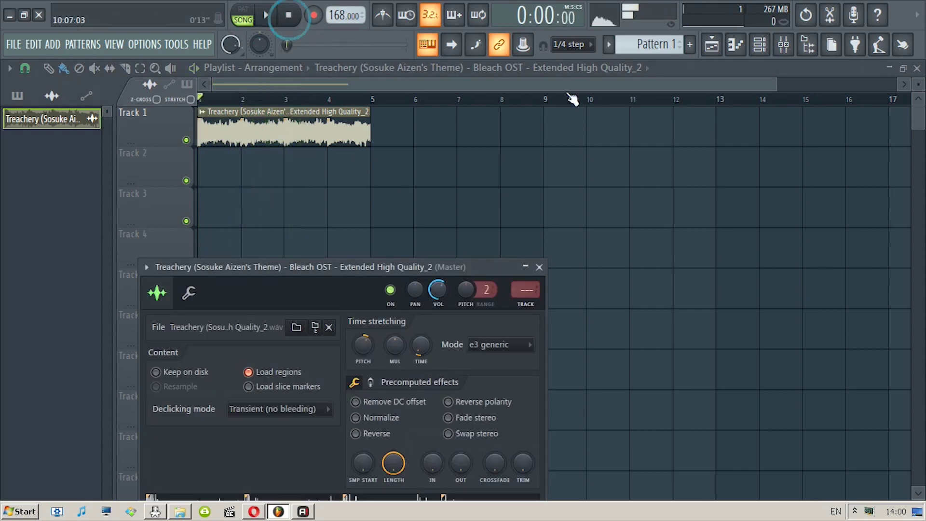
Add Cymatics - Boombox Full Drum Loop 8 - 140 BPM to Track 2 and play it together with the song clip
{"action": "left_click", "coordinate": [805, 44]}
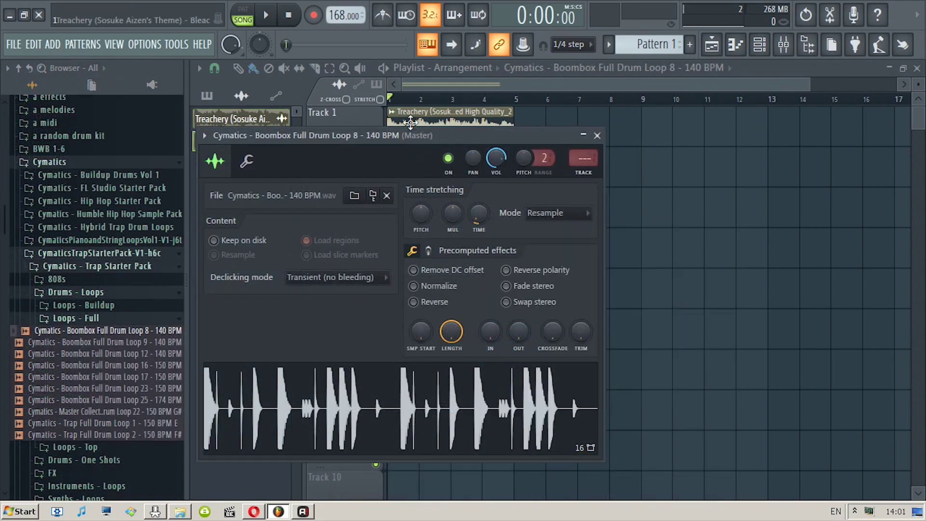
{"action": "left_click_drag", "start_coordinate": [411, 122], "coordinate": [439, 270]}
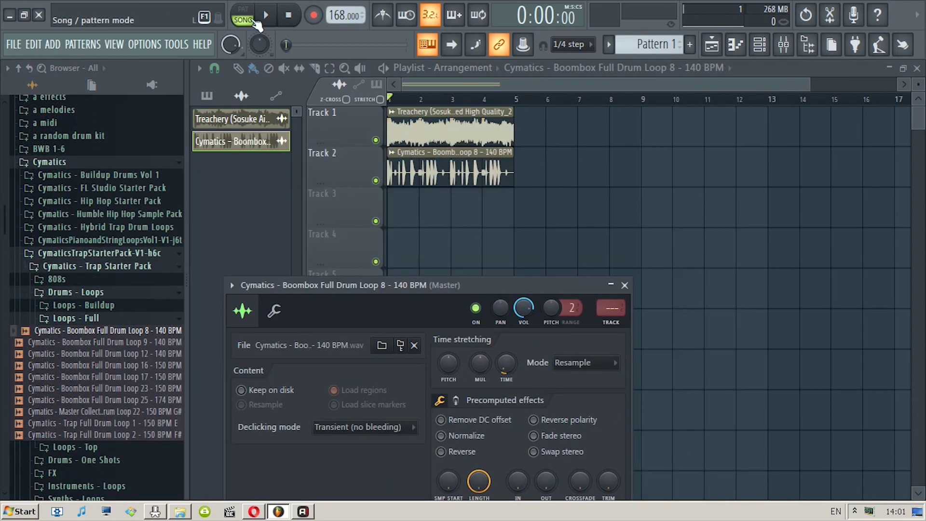
{"action": "left_click", "coordinate": [266, 14]}
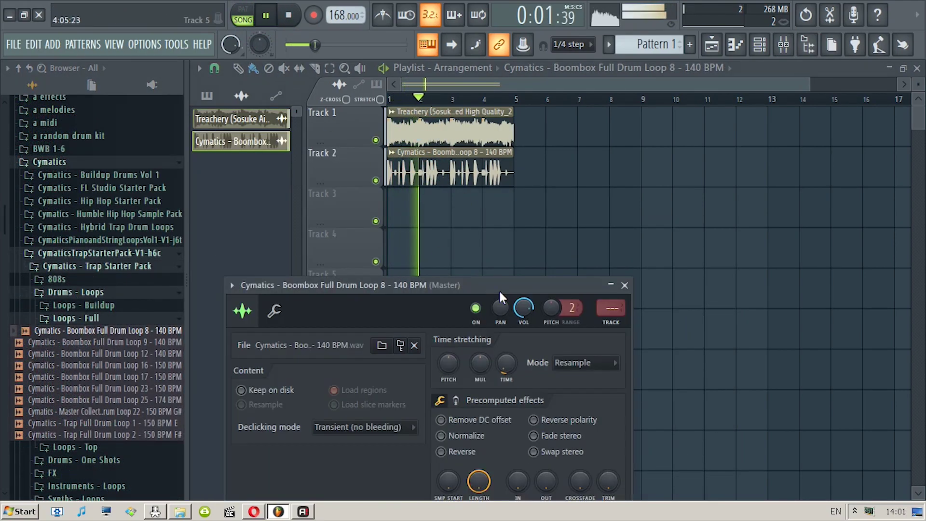
Set the Treachery clip's volume to 43% against the drum loop, close its settings, and stop playback
{"action": "left_click", "coordinate": [625, 285]}
{"action": "left_click", "coordinate": [429, 110]}
{"action": "double_click", "coordinate": [429, 110]}
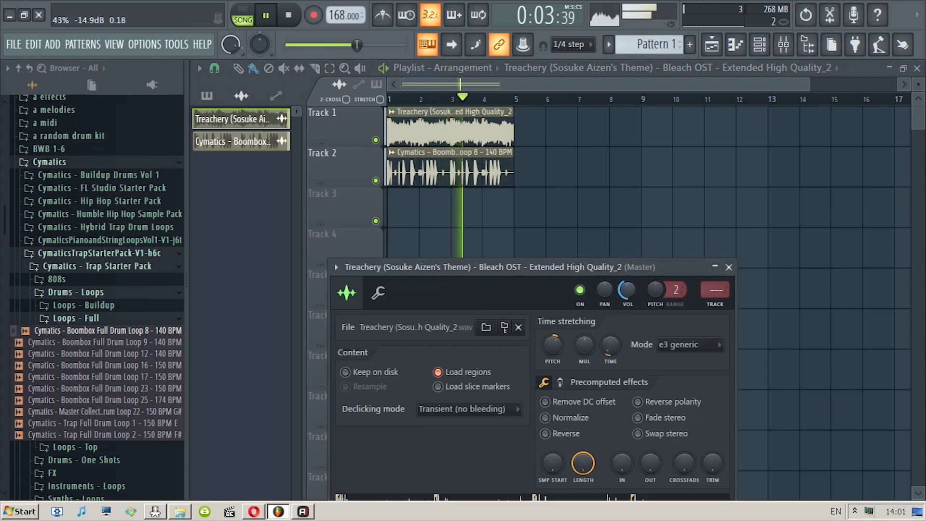
{"action": "right_click", "coordinate": [586, 229]}
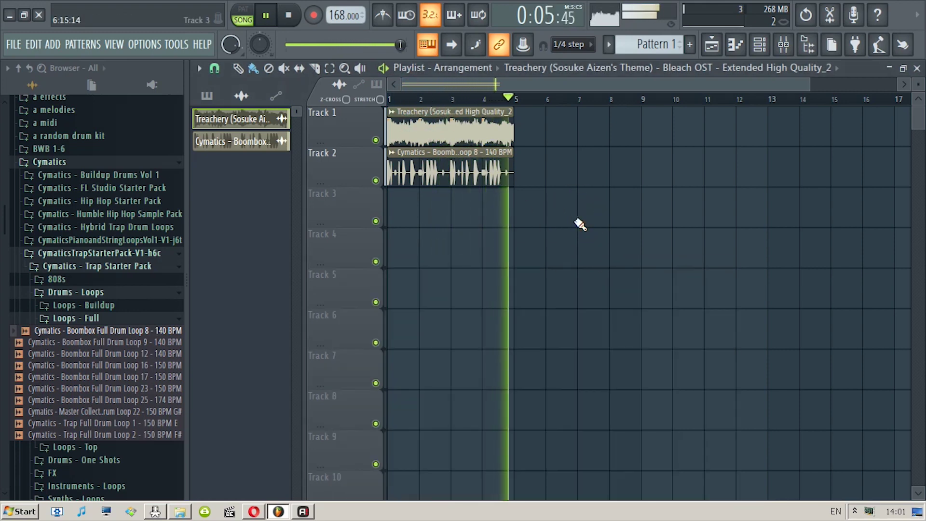
{"action": "left_click", "coordinate": [299, 14]}
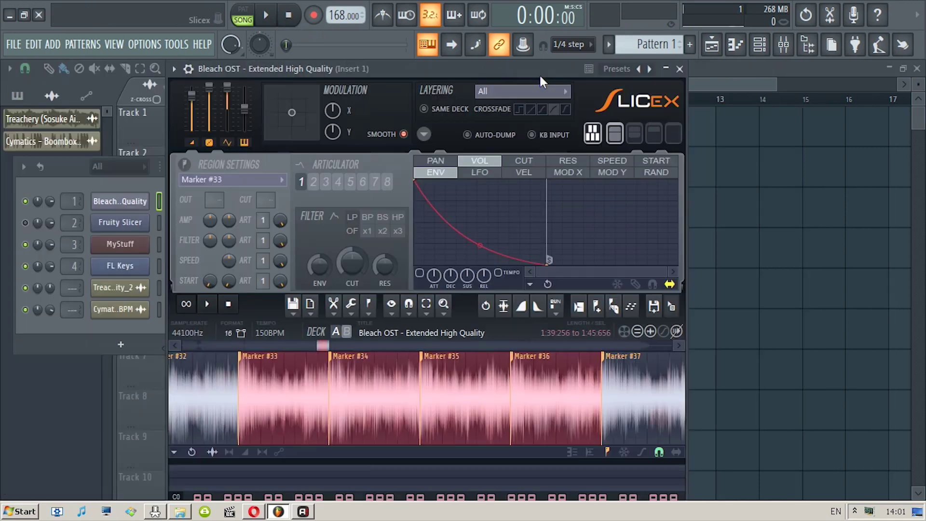
Clear the waveform selection and examine how the slice markers around Marker #2 line up with the beats
{"action": "scroll", "coordinate": [373, 384], "scroll_direction": "down", "scroll_amount": 4}
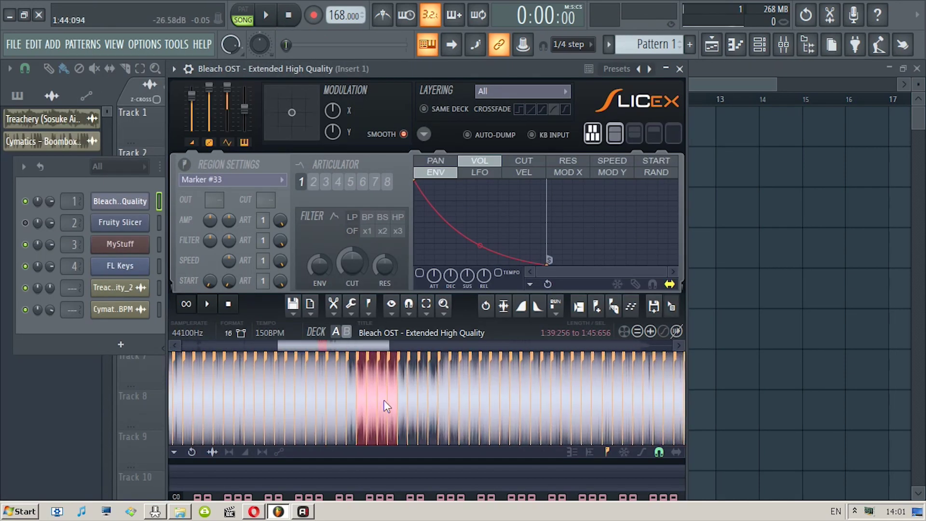
{"action": "left_click", "coordinate": [449, 399]}
{"action": "scroll", "coordinate": [426, 393], "scroll_direction": "up", "scroll_amount": 2}
{"action": "scroll", "coordinate": [428, 394], "scroll_direction": "up", "scroll_amount": 2}
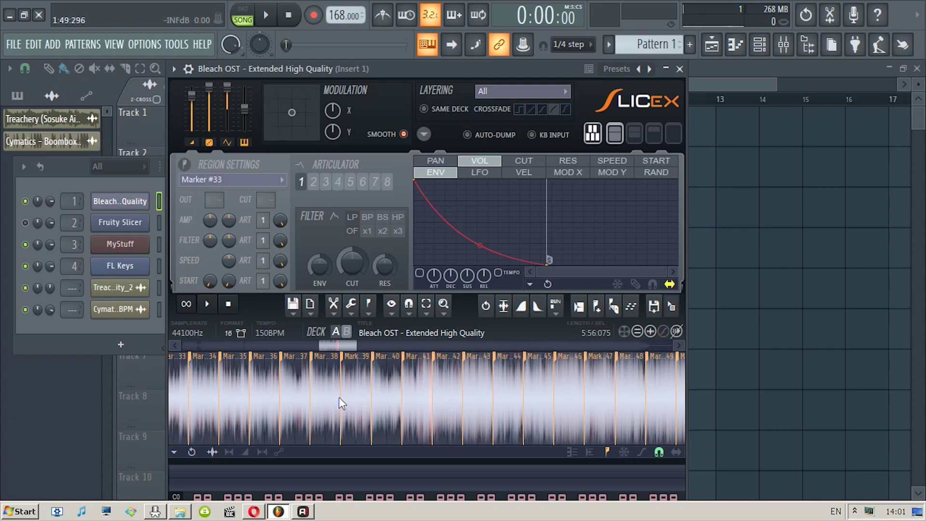
{"action": "scroll", "coordinate": [341, 403], "scroll_direction": "down", "scroll_amount": 2}
{"action": "left_click_drag", "start_coordinate": [315, 345], "coordinate": [224, 345]}
{"action": "scroll", "coordinate": [288, 395], "scroll_direction": "up", "scroll_amount": 4}
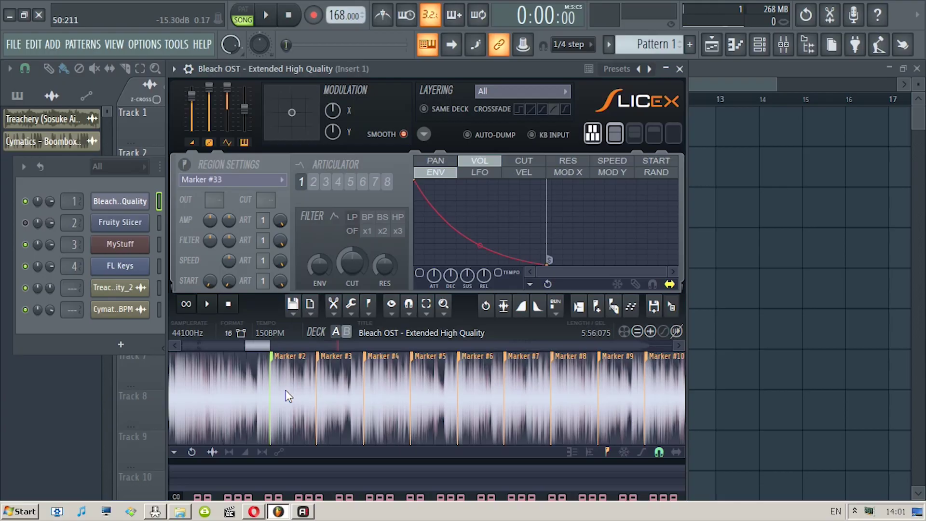
{"action": "scroll", "coordinate": [287, 394], "scroll_direction": "up", "scroll_amount": 2}
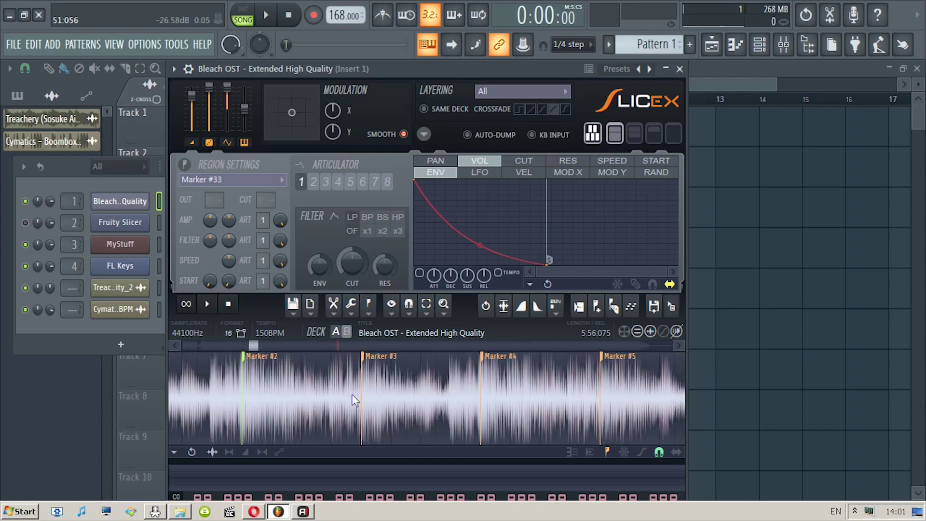
{"action": "scroll", "coordinate": [233, 383], "scroll_direction": "up", "scroll_amount": 3}
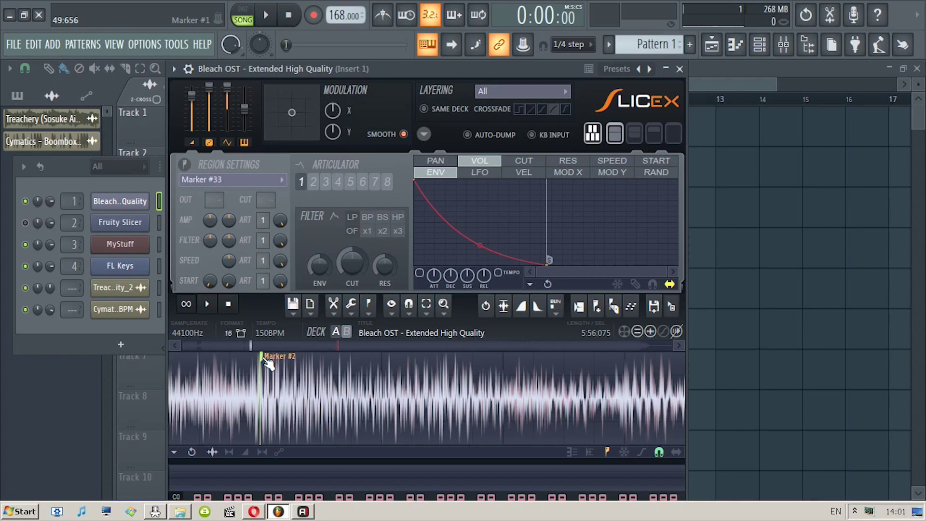
{"action": "scroll", "coordinate": [282, 373], "scroll_direction": "down", "scroll_amount": 4}
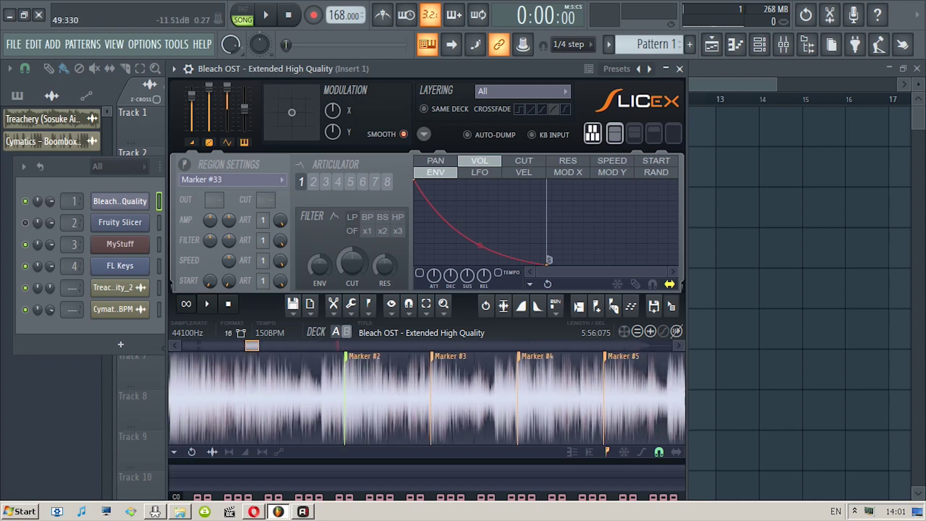
{"action": "scroll", "coordinate": [317, 415], "scroll_direction": "down", "scroll_amount": 4}
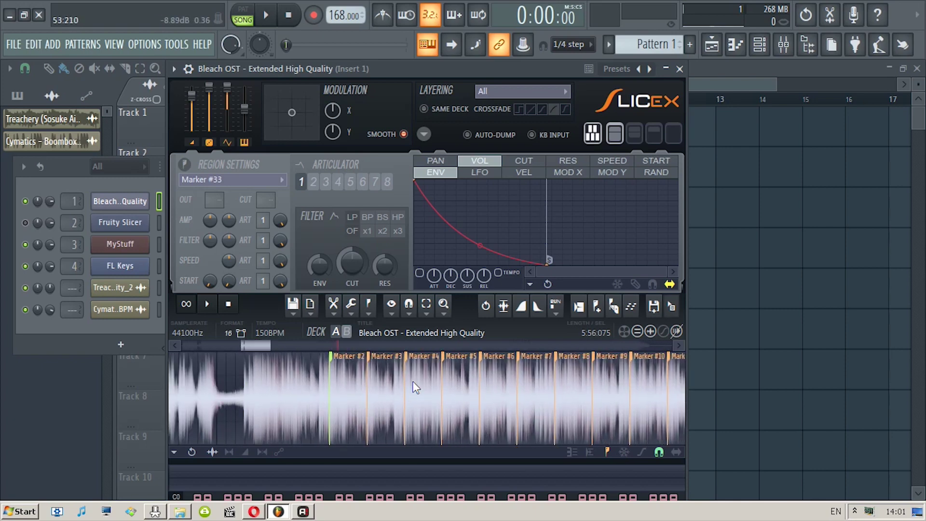
Set the sample editor's snapping to Snap to grid and try selecting the two slices from Marker #2 up to Marker #4
{"action": "scroll", "coordinate": [363, 378], "scroll_direction": "down", "scroll_amount": 1}
{"action": "left_click", "coordinate": [409, 305]}
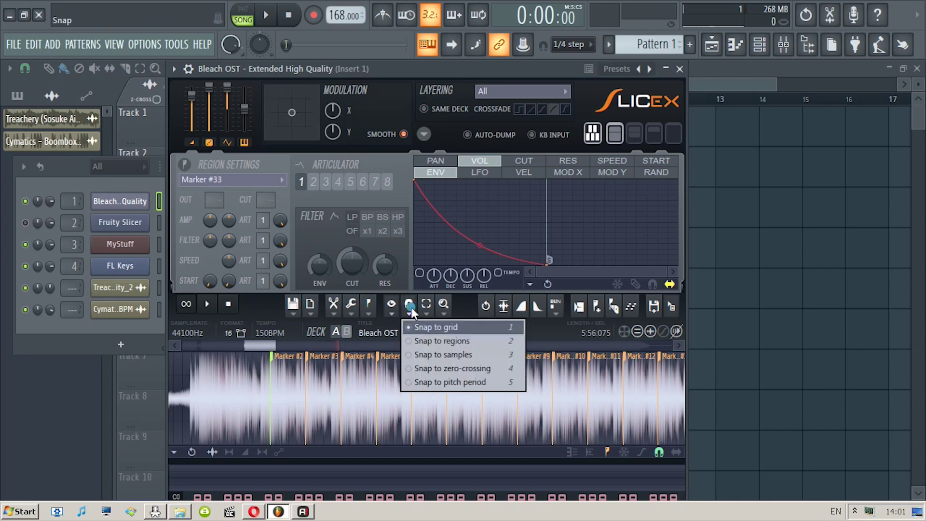
{"action": "left_click", "coordinate": [431, 326]}
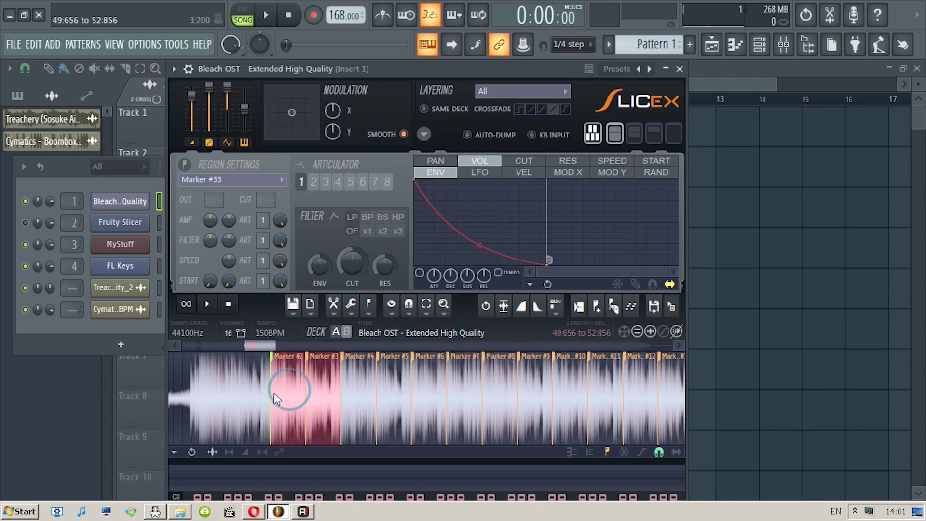
{"action": "mouse_move", "coordinate": [274, 392]}
{"action": "left_mouse_down"}
{"action": "mouse_move", "coordinate": [499, 400]}
{"action": "mouse_move", "coordinate": [333, 398]}
{"action": "left_mouse_up"}
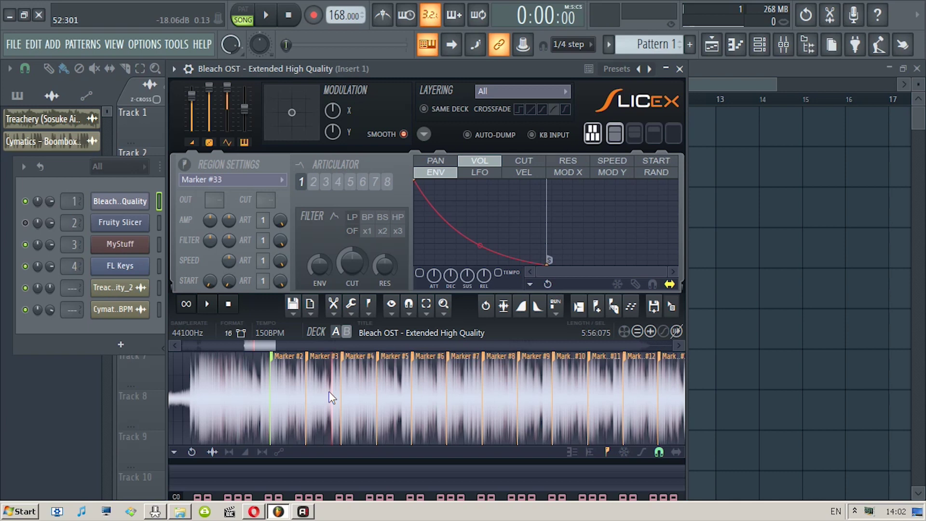
Check the snapping options and select the single slice between Marker #2 and Marker #3 in the waveform
{"action": "left_click", "coordinate": [409, 312]}
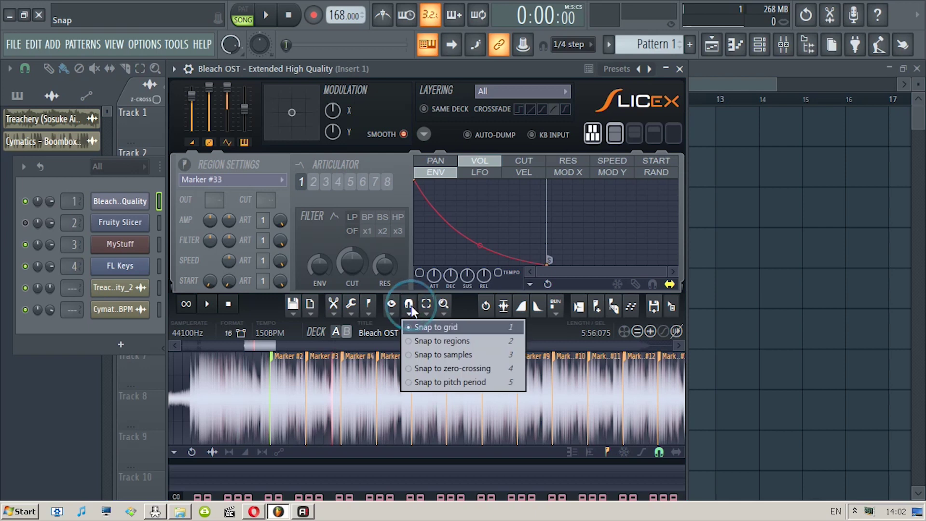
{"action": "left_click", "coordinate": [460, 306]}
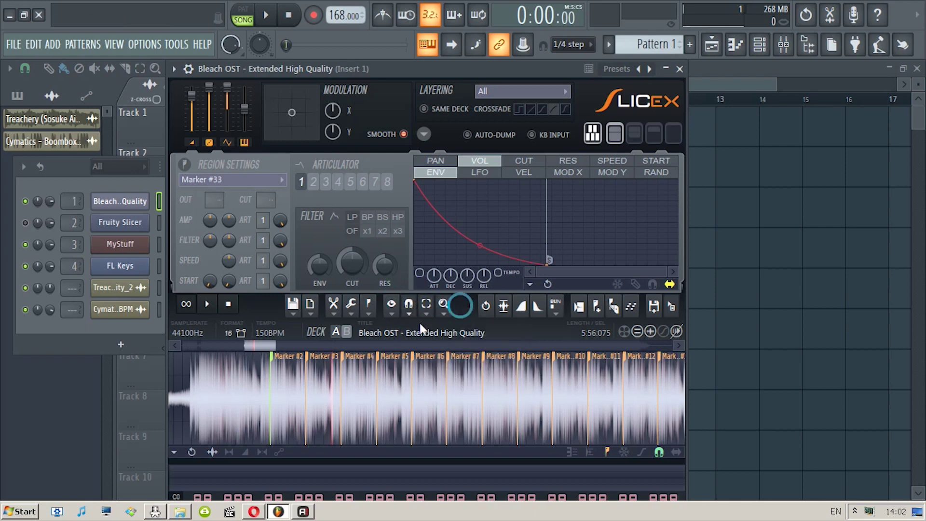
{"action": "scroll", "coordinate": [281, 412], "scroll_direction": "up", "scroll_amount": 5}
{"action": "left_click_drag", "start_coordinate": [212, 390], "coordinate": [437, 397]}
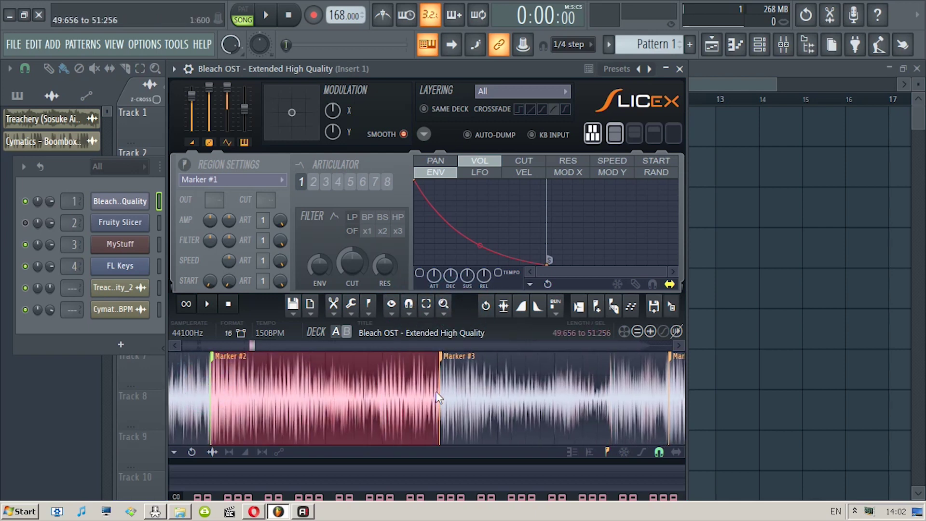
{"action": "left_click_drag", "start_coordinate": [550, 398], "coordinate": [437, 395]}
{"action": "scroll", "coordinate": [273, 389], "scroll_direction": "down", "scroll_amount": 5}
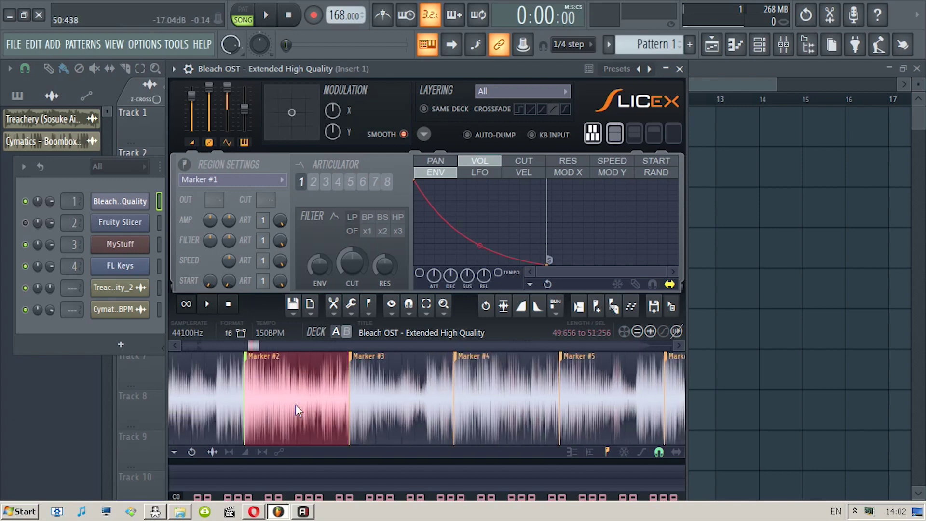
{"action": "scroll", "coordinate": [290, 405], "scroll_direction": "down", "scroll_amount": 5}
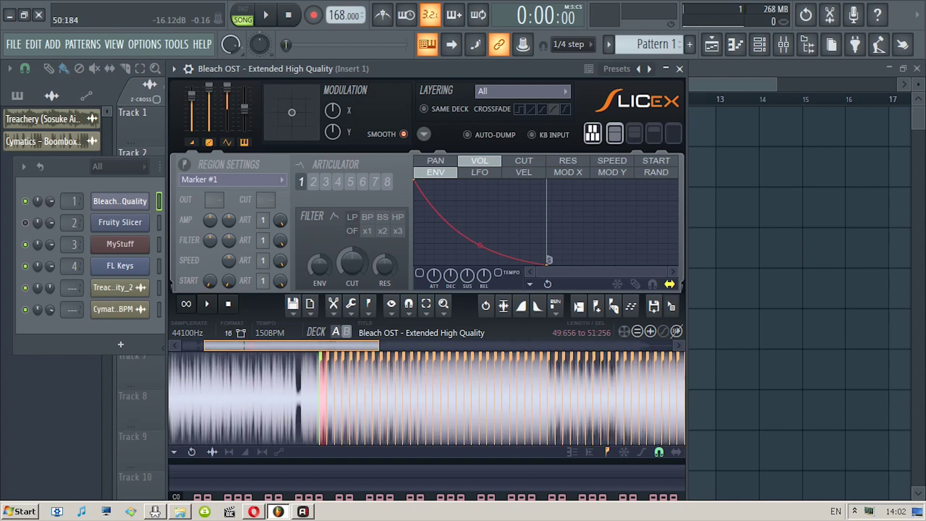